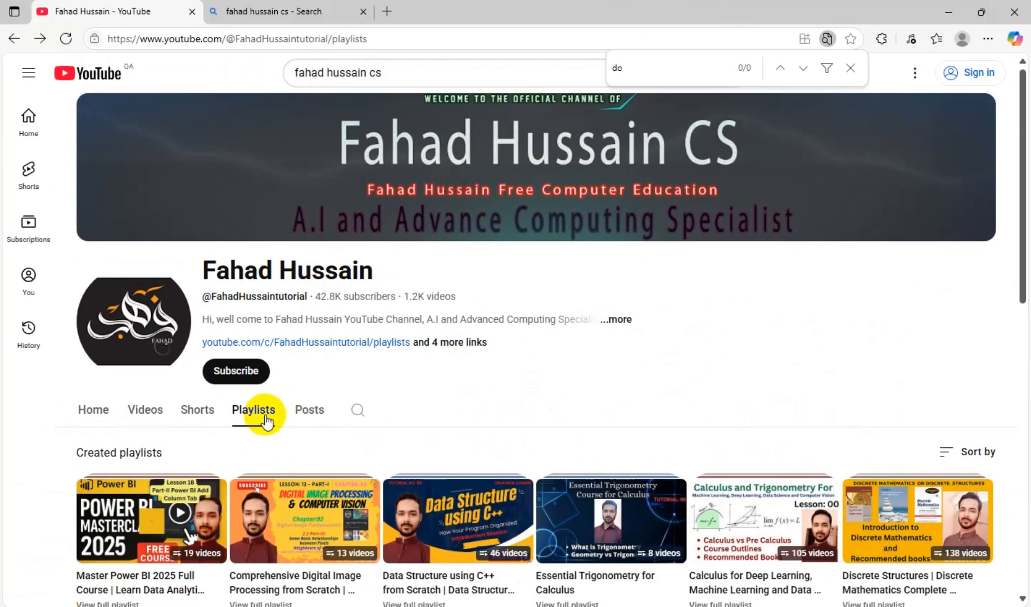
{"action": "scroll", "coordinate": [279, 442], "scroll_direction": "down", "scroll_amount": 10}
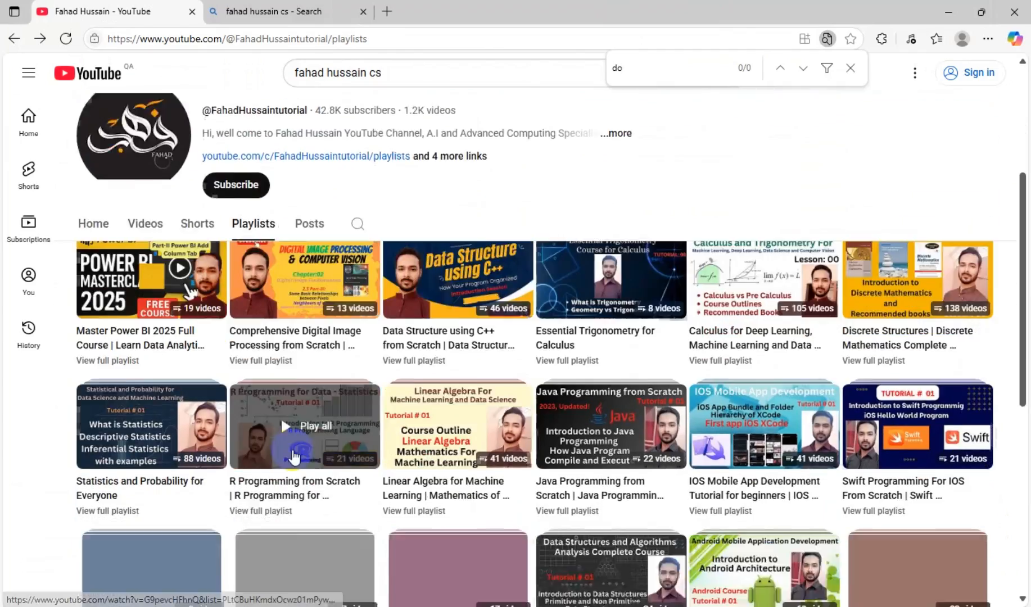
{"action": "scroll", "coordinate": [292, 475], "scroll_direction": "down", "scroll_amount": 5}
{"action": "scroll", "coordinate": [368, 484], "scroll_direction": "up", "scroll_amount": 15}
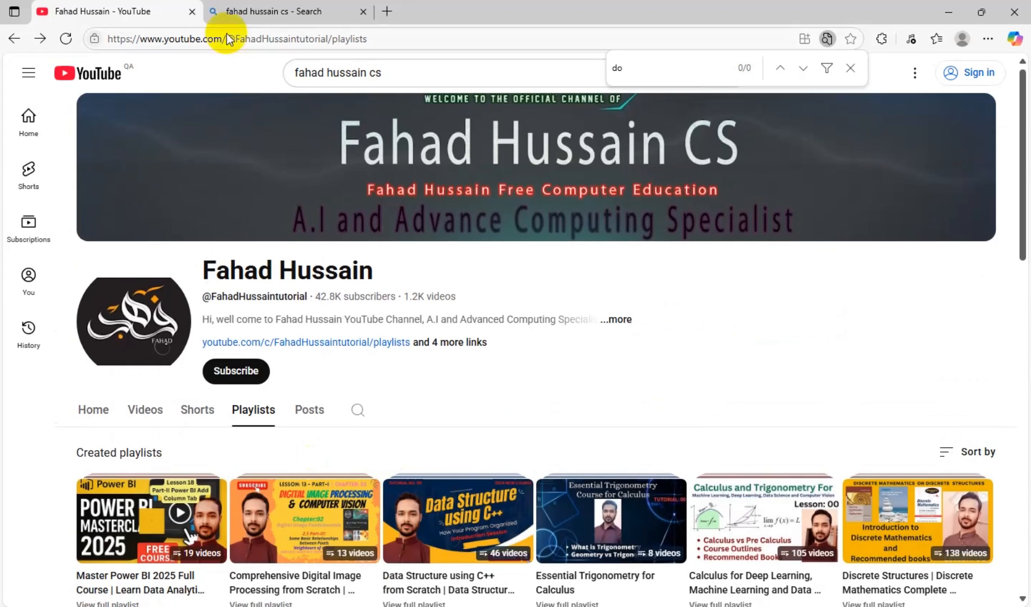
{"action": "left_click", "coordinate": [265, 8]}
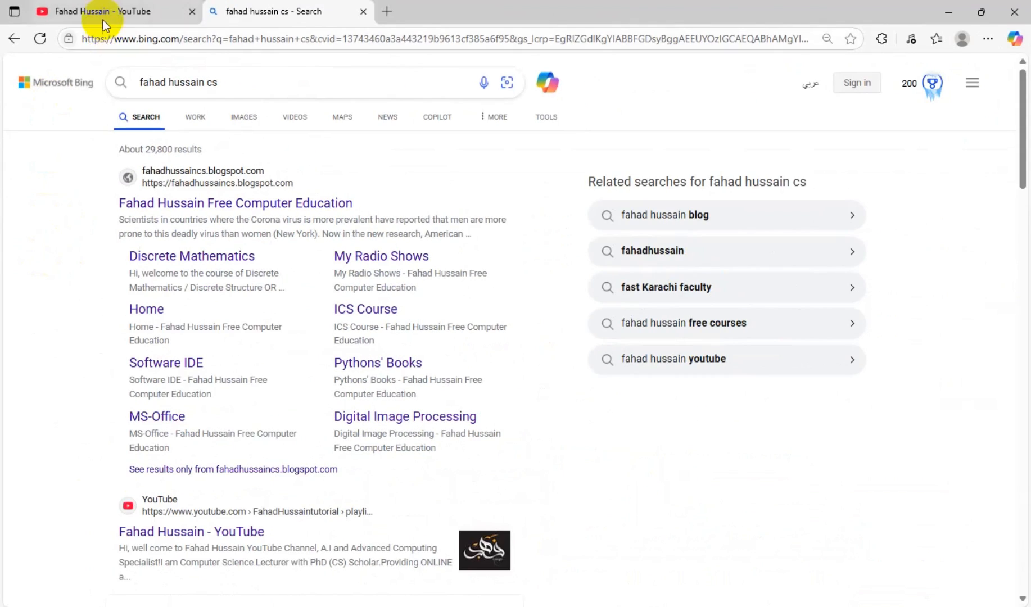
{"action": "left_click", "coordinate": [204, 23]}
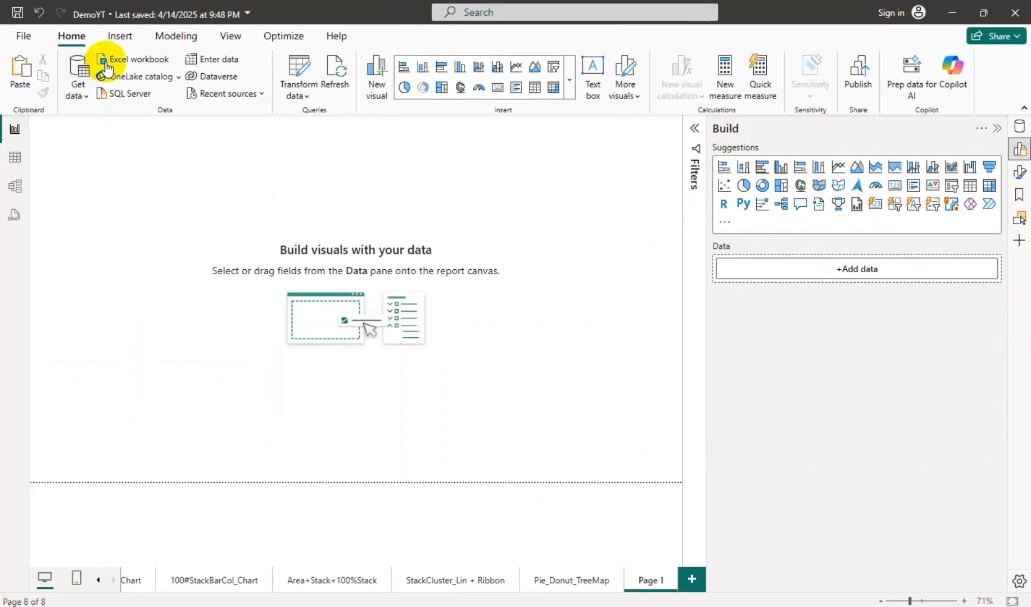
Import Sheet1 from the Countries_Dataset Excel workbook on the Desktop into the report's data model.
{"action": "left_click", "coordinate": [135, 58]}
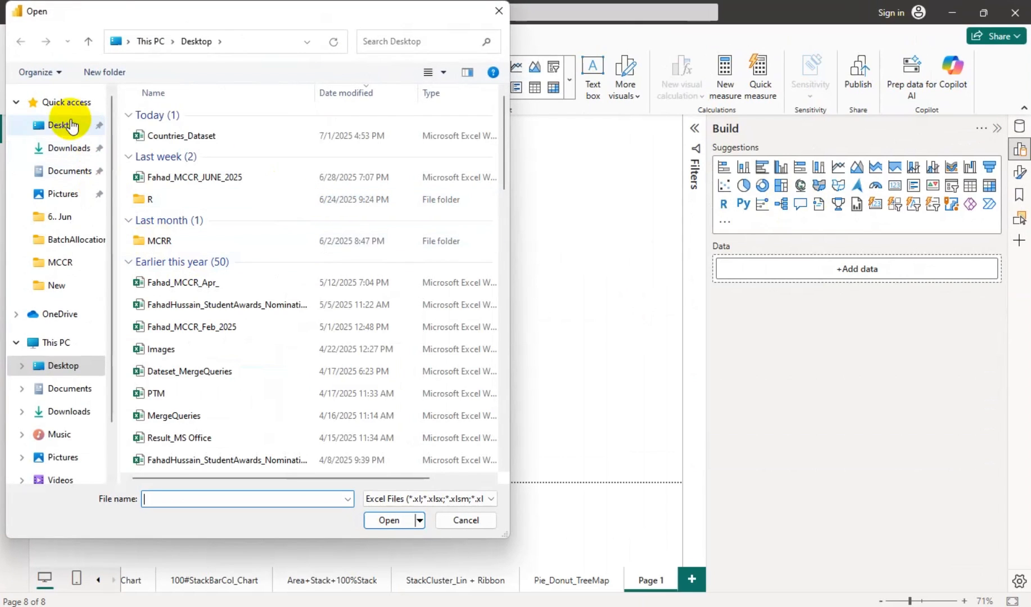
{"action": "double_click", "coordinate": [171, 138]}
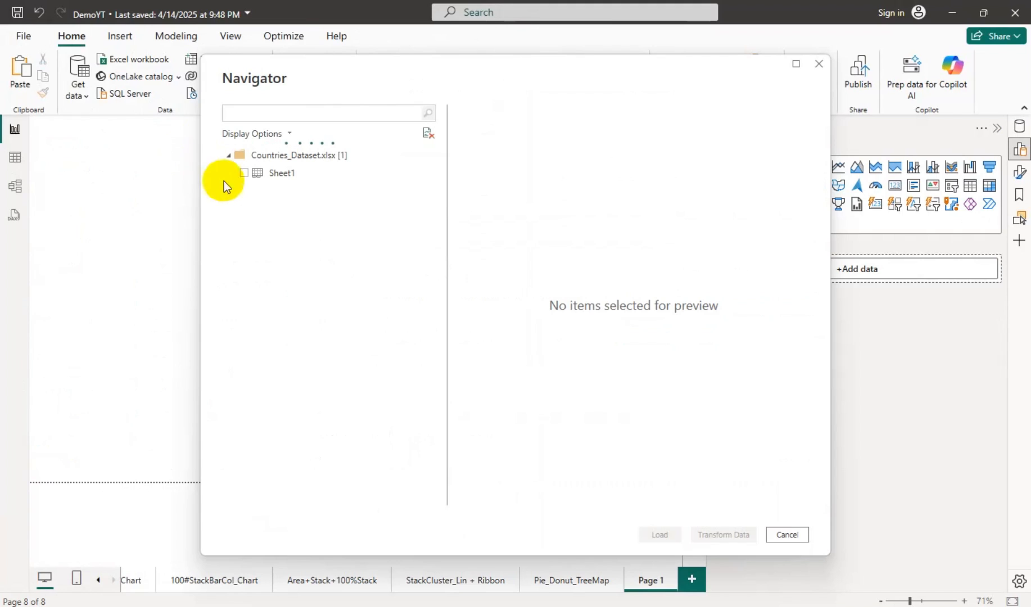
{"action": "left_click", "coordinate": [239, 175]}
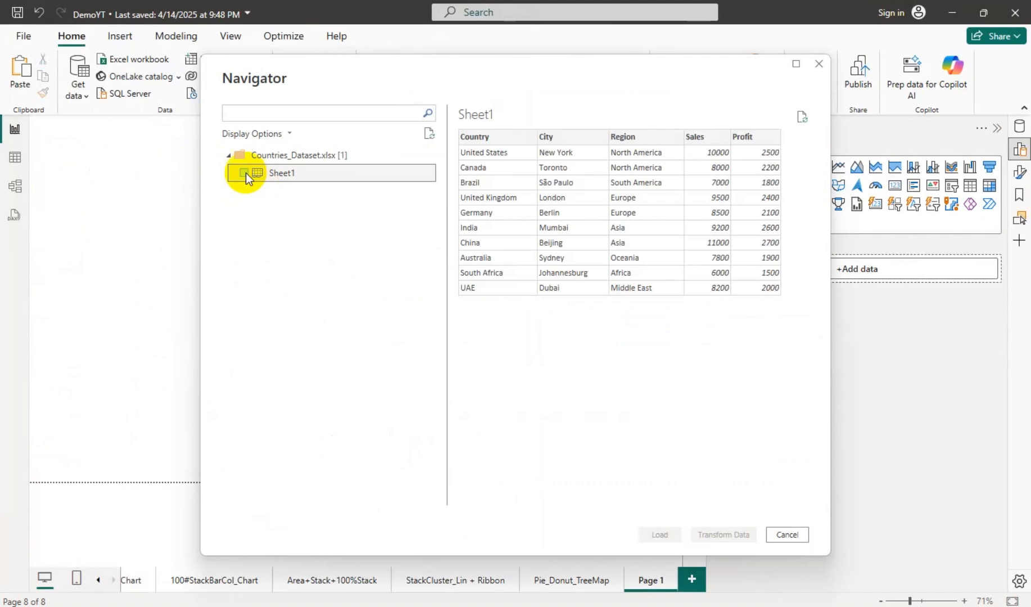
{"action": "left_click", "coordinate": [244, 173]}
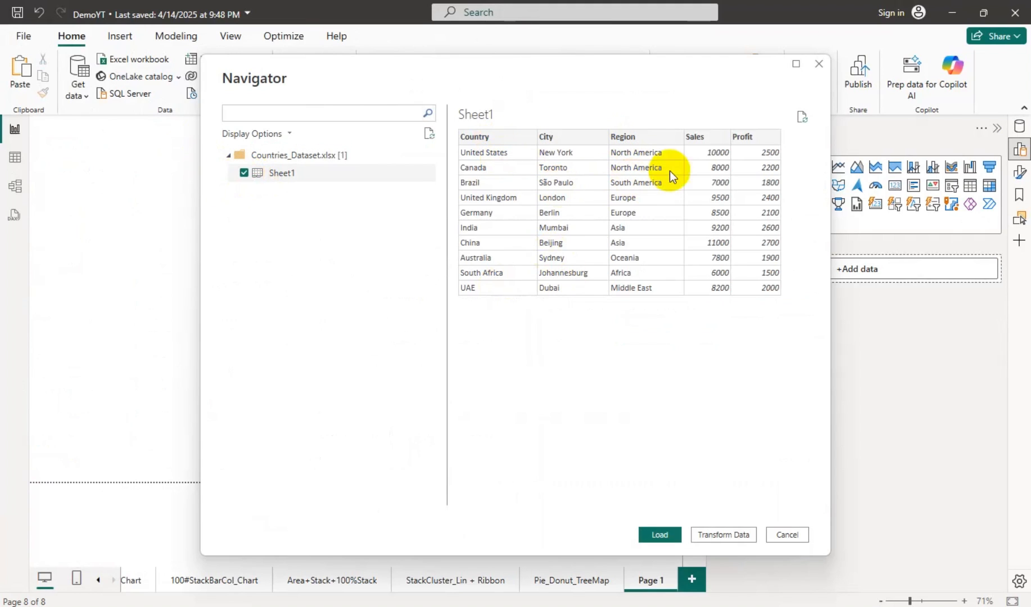
{"action": "left_click", "coordinate": [659, 535]}
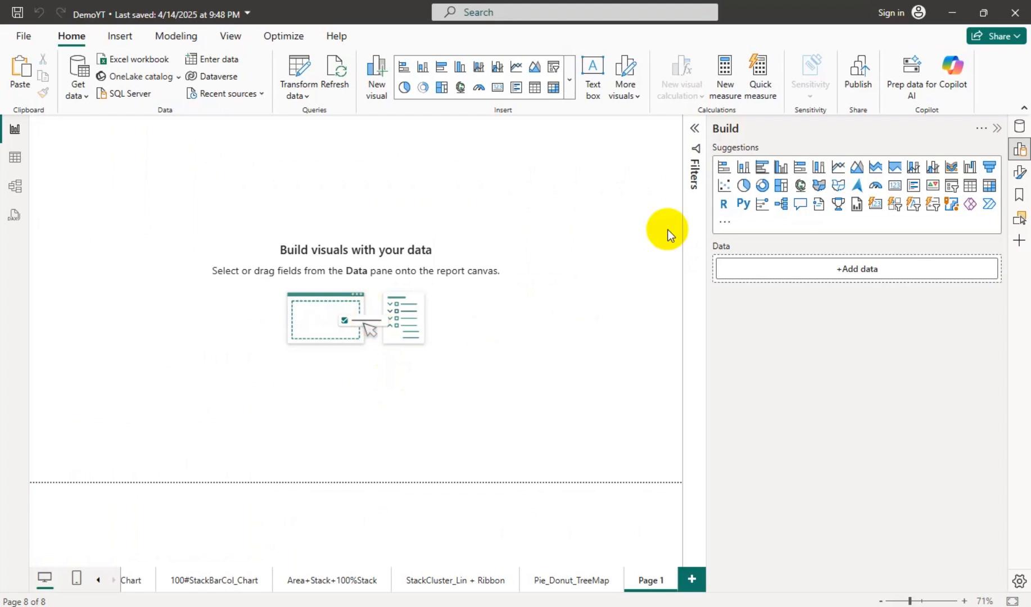
Show the report's data tables, collapse University and expand Sheet1 to view its fields.
{"action": "left_click", "coordinate": [1018, 129]}
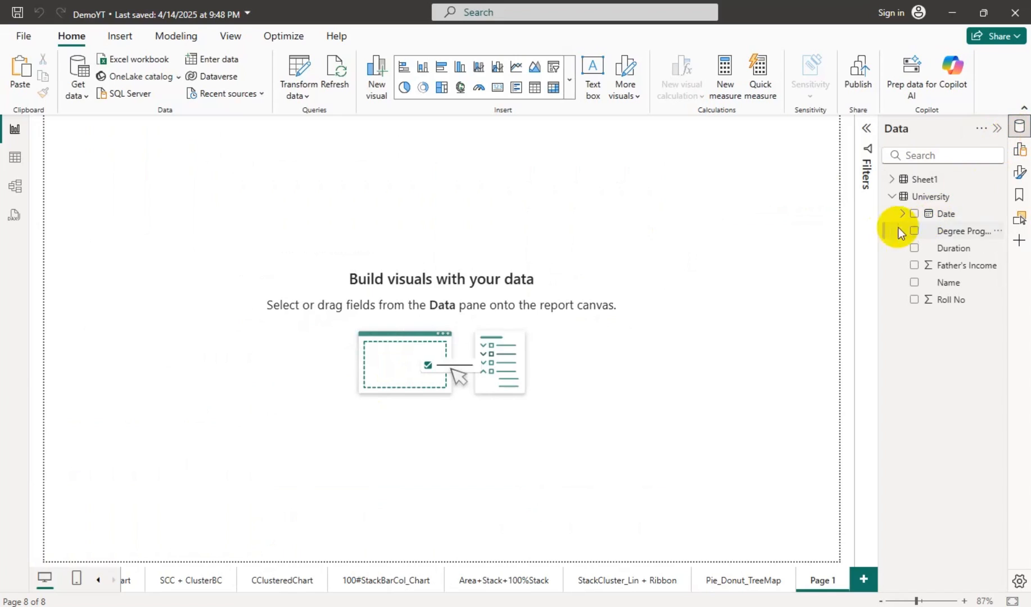
{"action": "left_click", "coordinate": [892, 196]}
{"action": "left_click", "coordinate": [891, 179]}
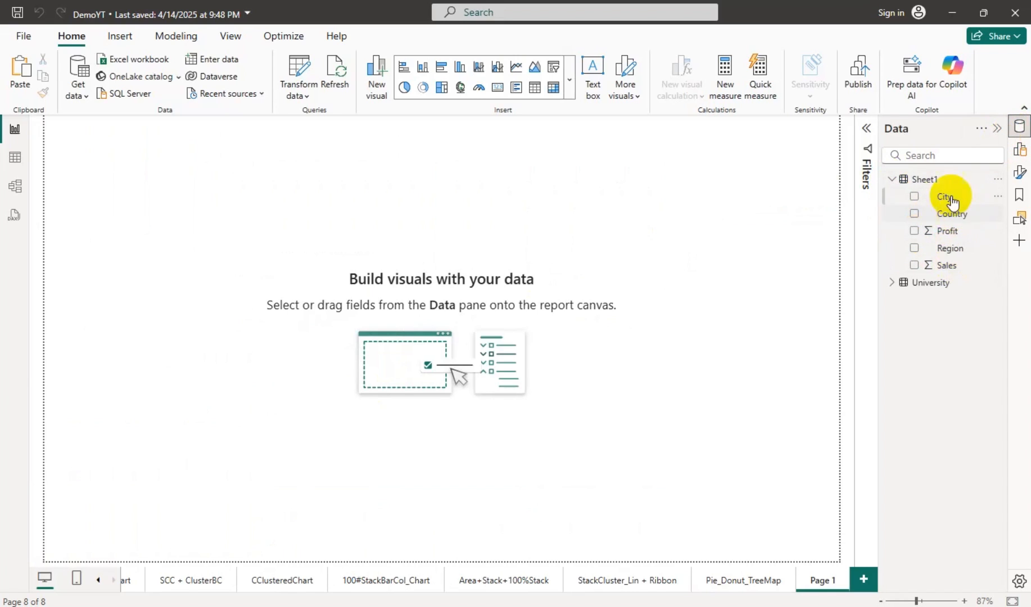
Insert a Map visual on Page 1 and move it toward the middle of the page.
{"action": "left_click", "coordinate": [1019, 160]}
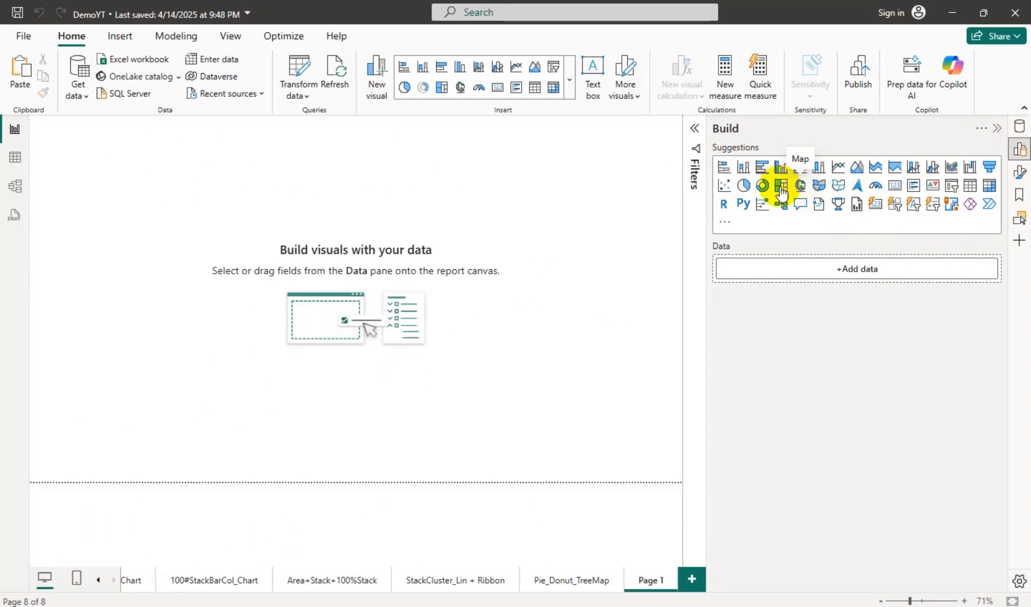
{"action": "left_click", "coordinate": [801, 187]}
{"action": "left_click_drag", "start_coordinate": [178, 258], "coordinate": [458, 387]}
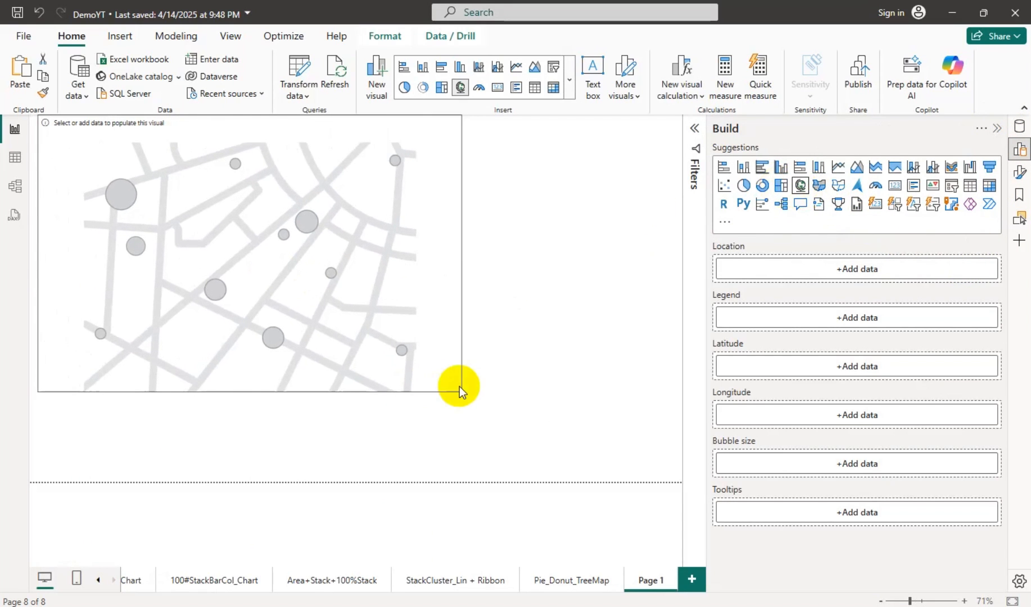
{"action": "left_click_drag", "start_coordinate": [265, 154], "coordinate": [339, 192]}
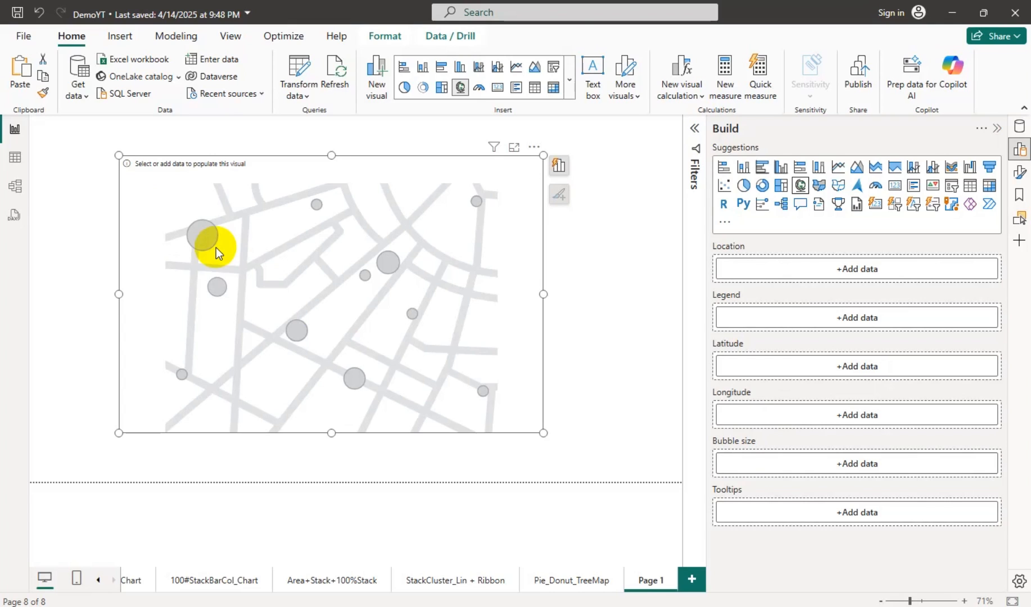
Assign the Country field from Sheet1 as the map's Location.
{"action": "left_click", "coordinate": [759, 284]}
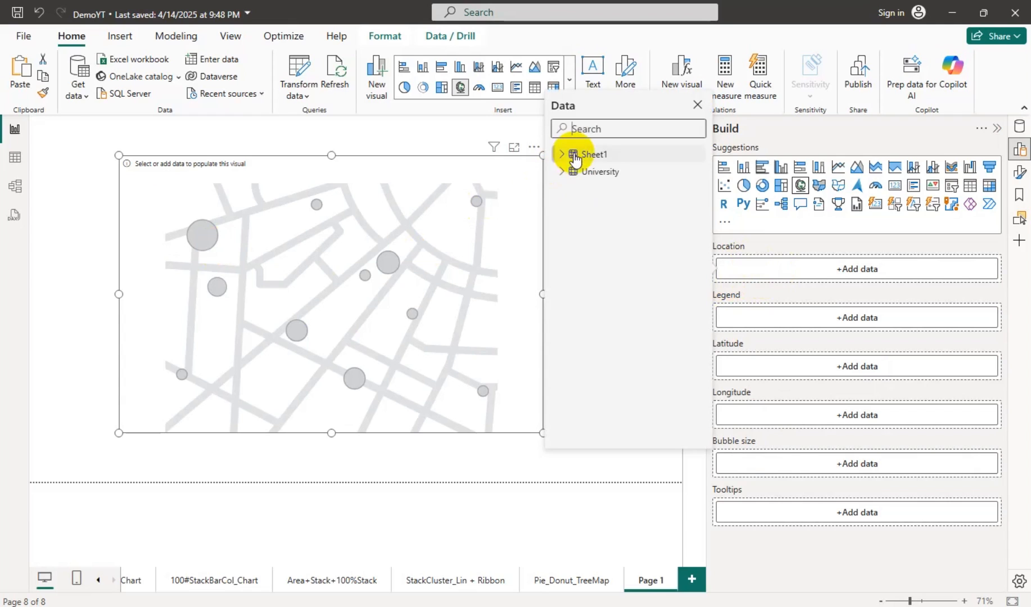
{"action": "left_click", "coordinate": [575, 156]}
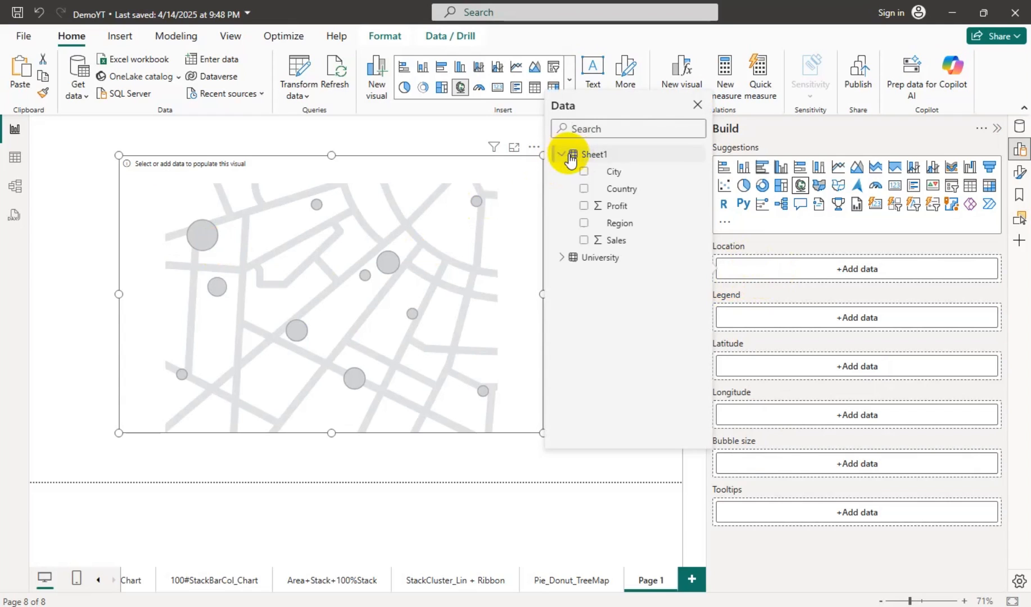
{"action": "left_click", "coordinate": [583, 190]}
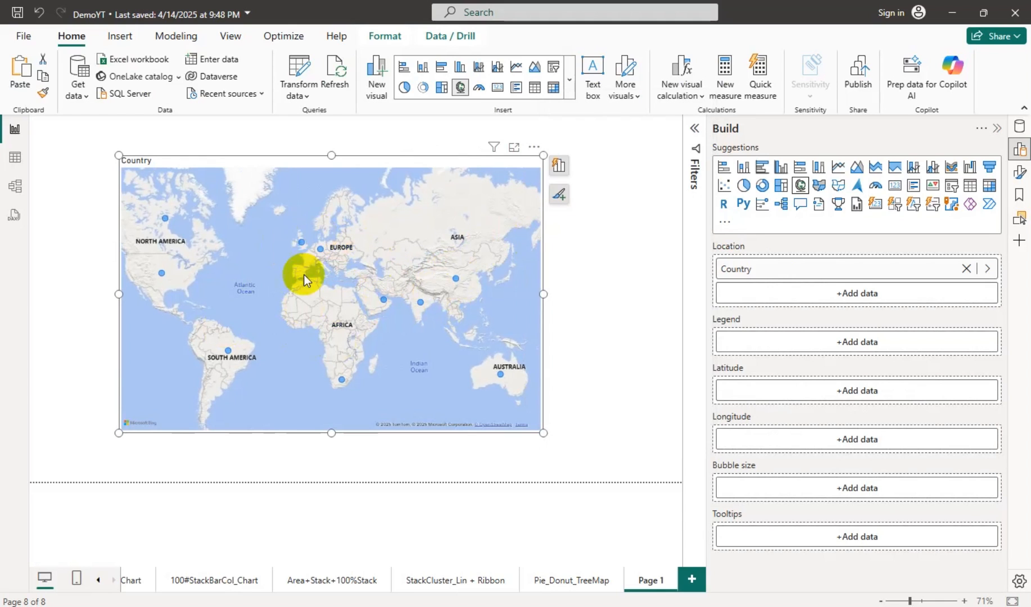
Examine the plotted country points on the map around Germany, the United Kingdom and the rest of Europe.
{"action": "scroll", "coordinate": [305, 279], "scroll_direction": "up", "scroll_amount": 5}
{"action": "scroll", "coordinate": [342, 313], "scroll_direction": "up", "scroll_amount": 5}
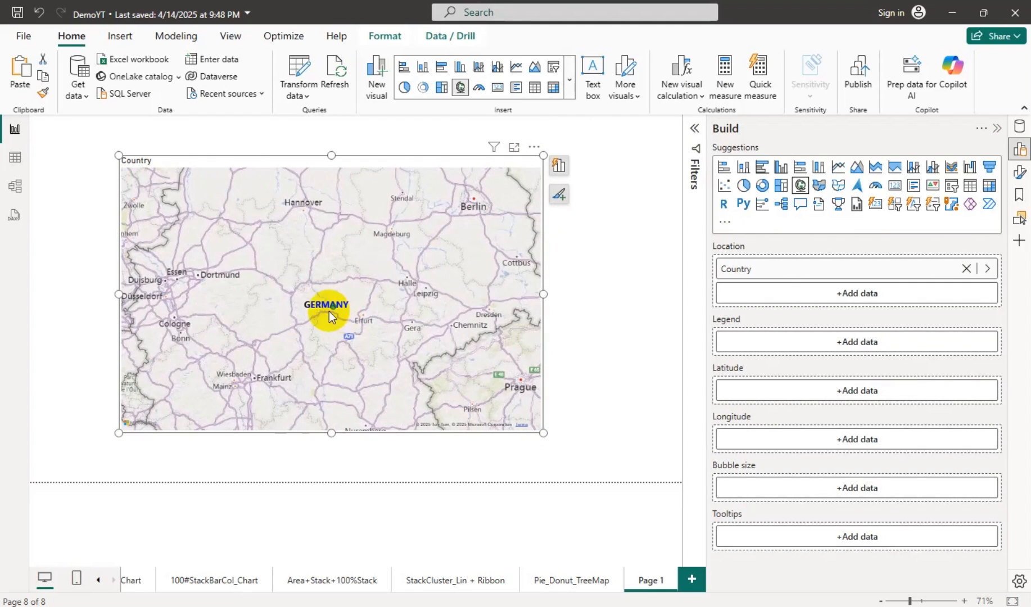
{"action": "left_click_drag", "start_coordinate": [321, 332], "coordinate": [407, 244]}
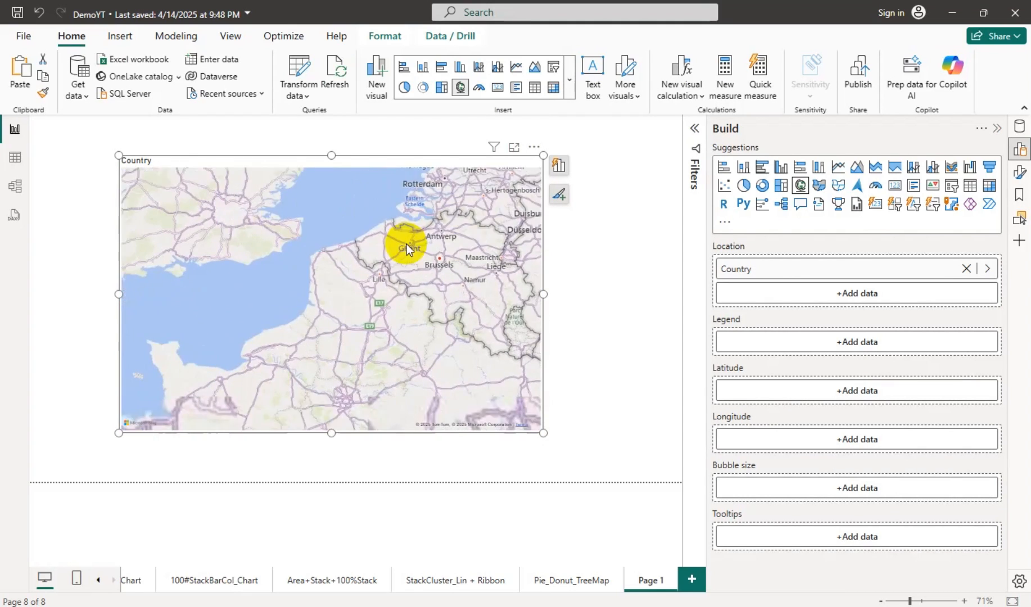
{"action": "scroll", "coordinate": [347, 323], "scroll_direction": "down", "scroll_amount": 5}
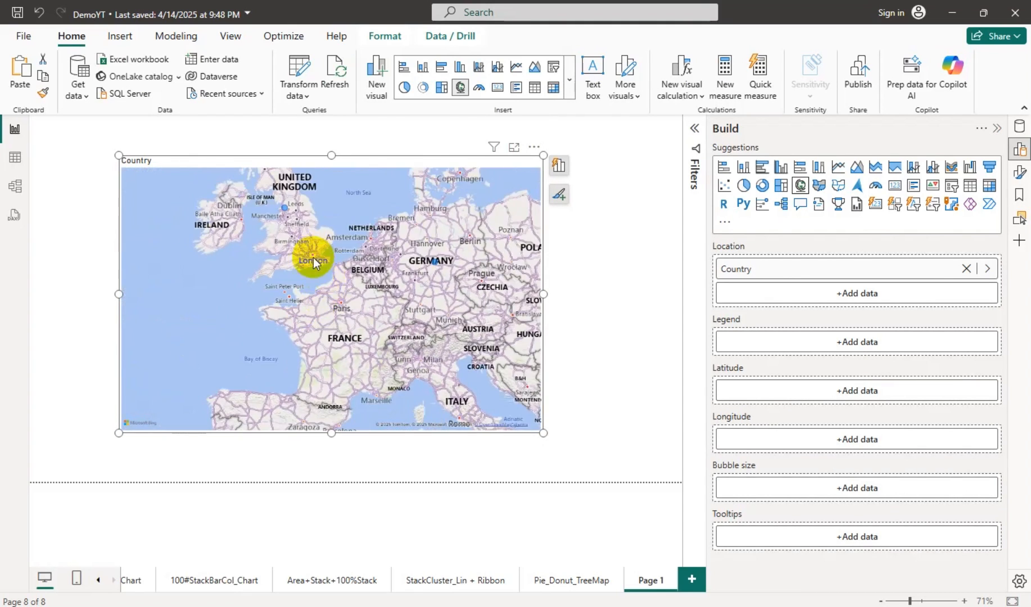
{"action": "scroll", "coordinate": [281, 294], "scroll_direction": "up", "scroll_amount": 5}
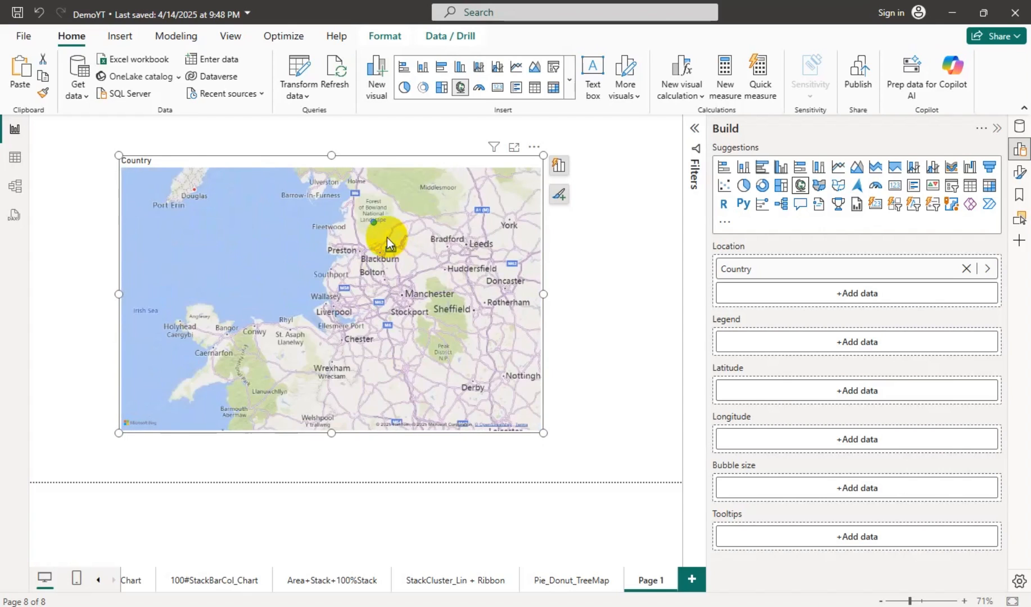
{"action": "scroll", "coordinate": [380, 242], "scroll_direction": "down", "scroll_amount": 5}
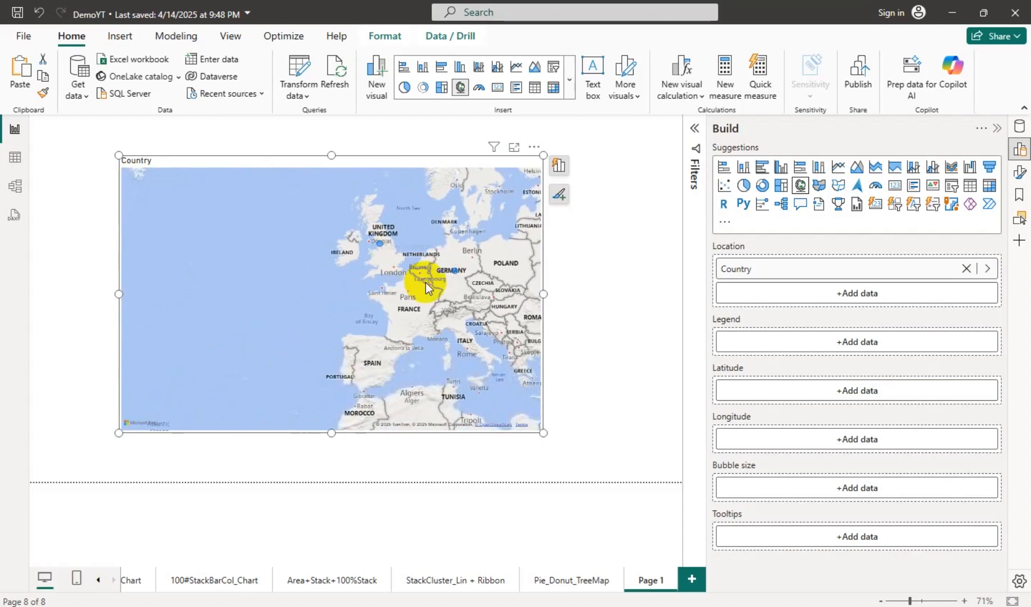
{"action": "left_click_drag", "start_coordinate": [426, 282], "coordinate": [232, 295]}
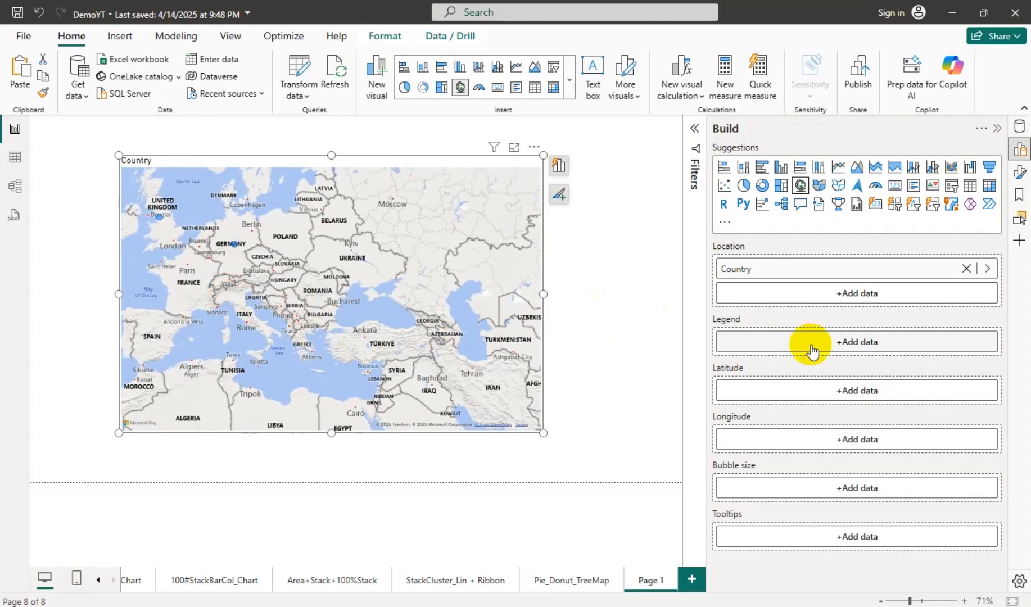
{"action": "scroll", "coordinate": [447, 306], "scroll_direction": "down", "scroll_amount": 3}
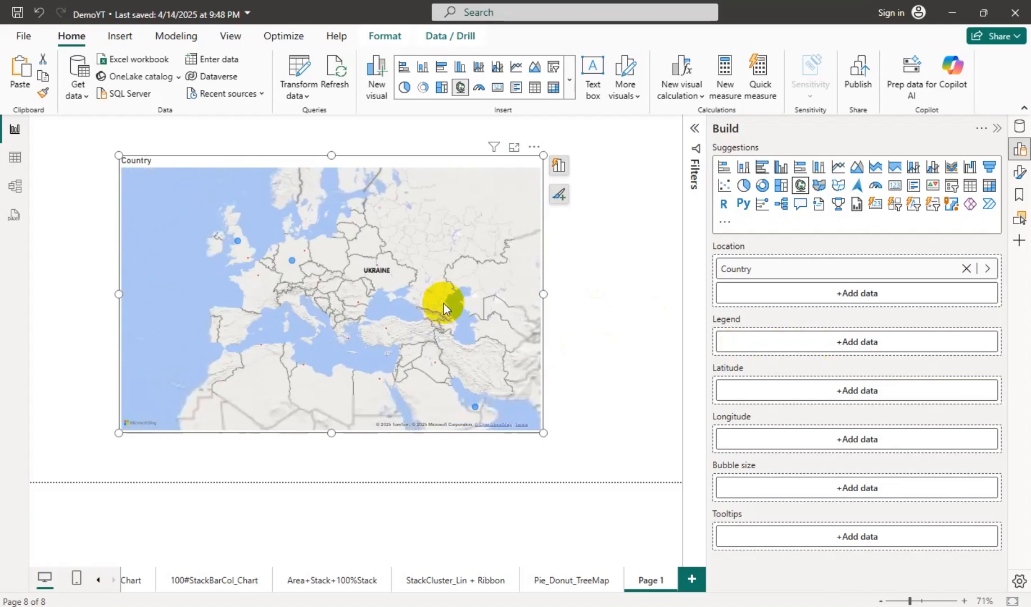
Try Sheet1's Profit field as the map's Legend and replace it with the Region field.
{"action": "left_click", "coordinate": [810, 342]}
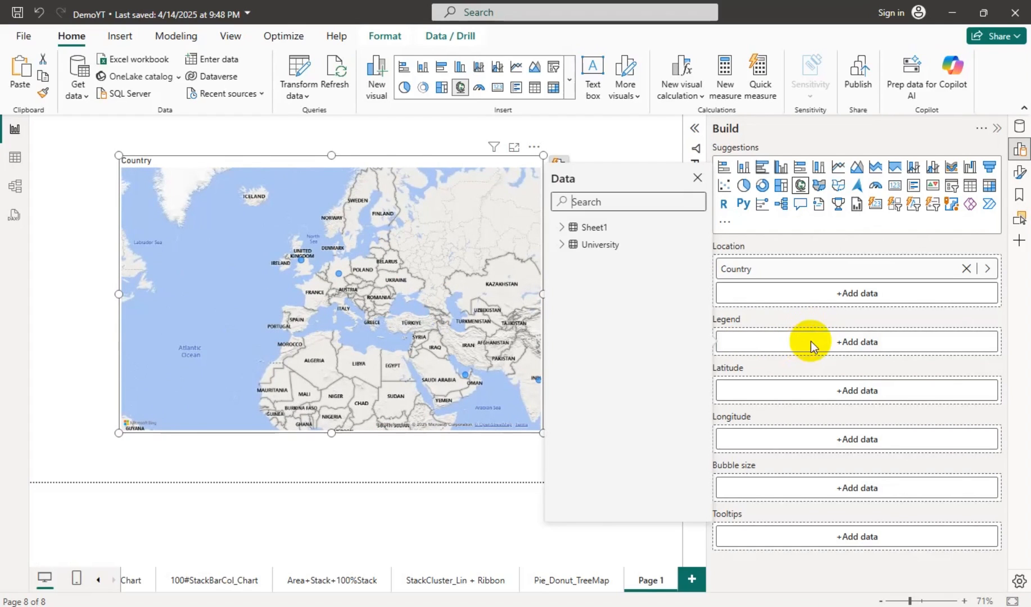
{"action": "left_click", "coordinate": [568, 227]}
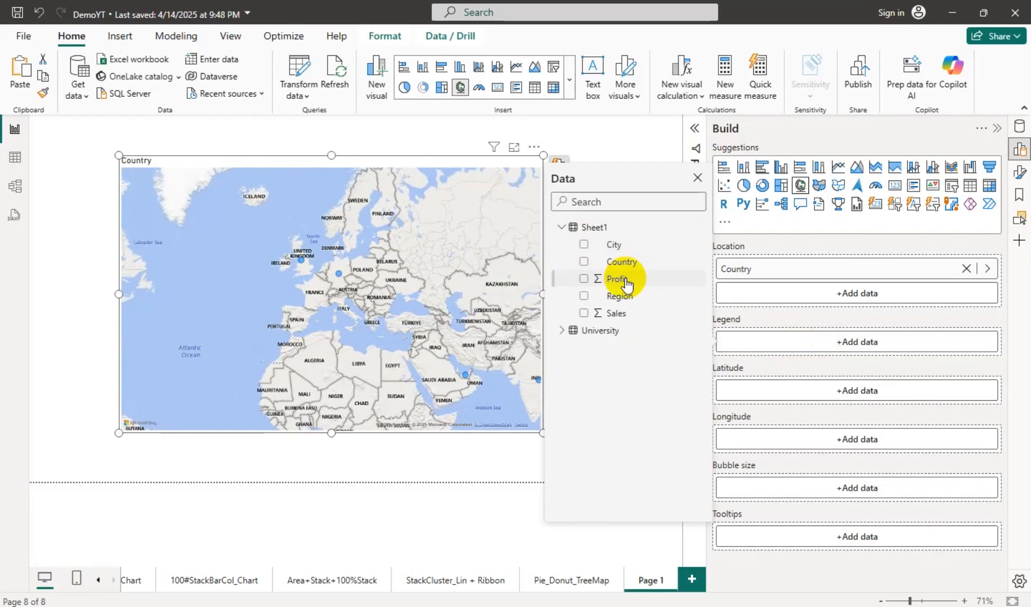
{"action": "left_click", "coordinate": [585, 281]}
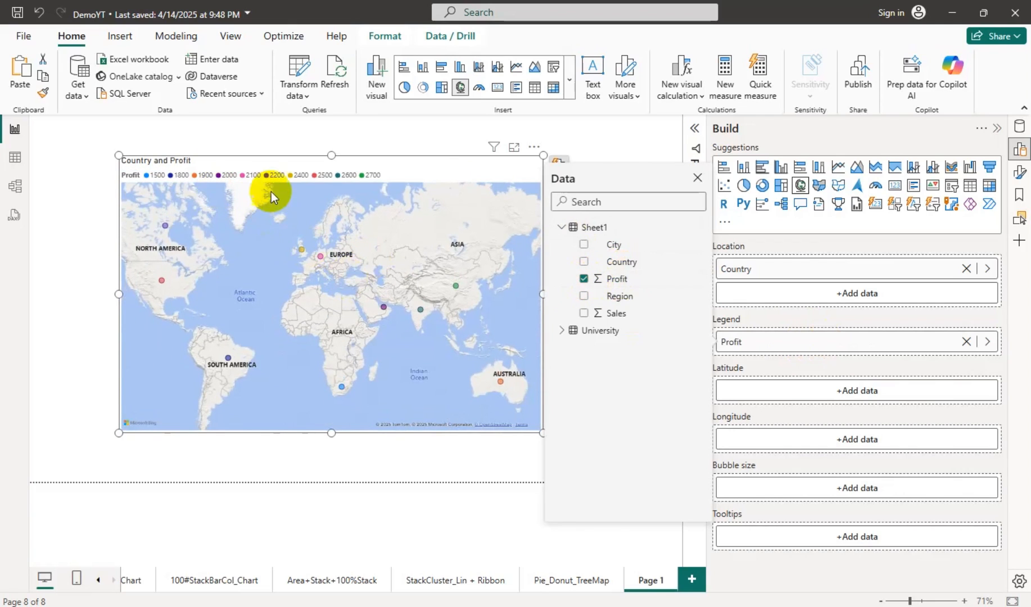
{"action": "left_click", "coordinate": [584, 278]}
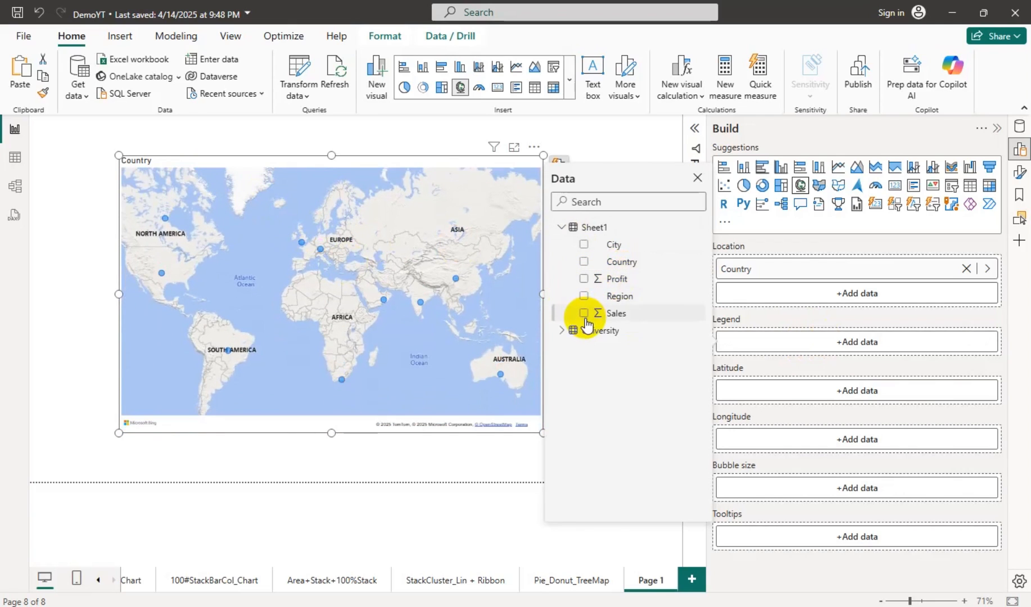
{"action": "left_click", "coordinate": [585, 296]}
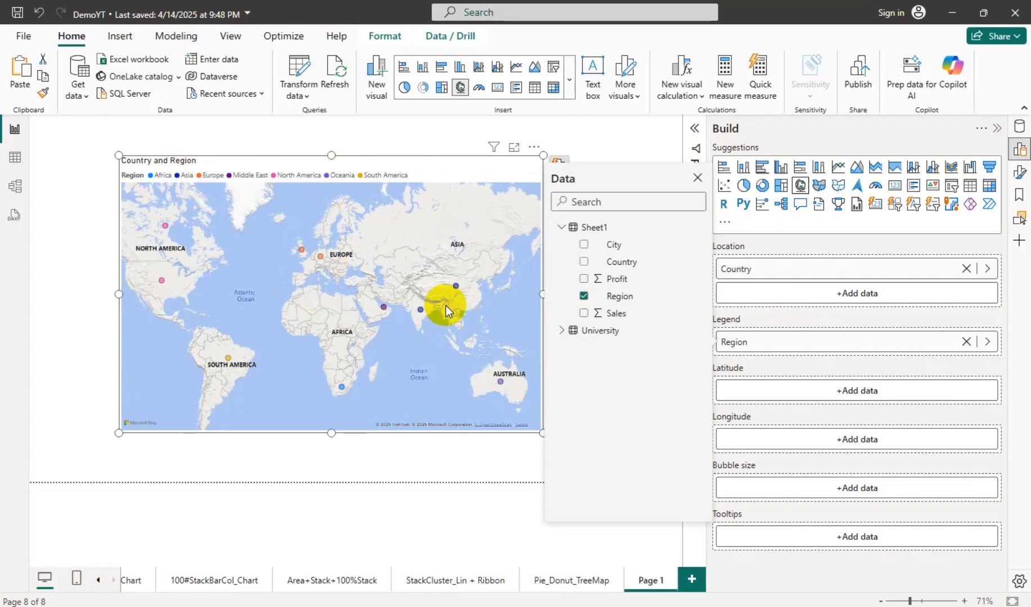
Try the Aerial, Dark, Light and Grayscale styles on the map and return its style to Road.
{"action": "left_click", "coordinate": [1020, 172]}
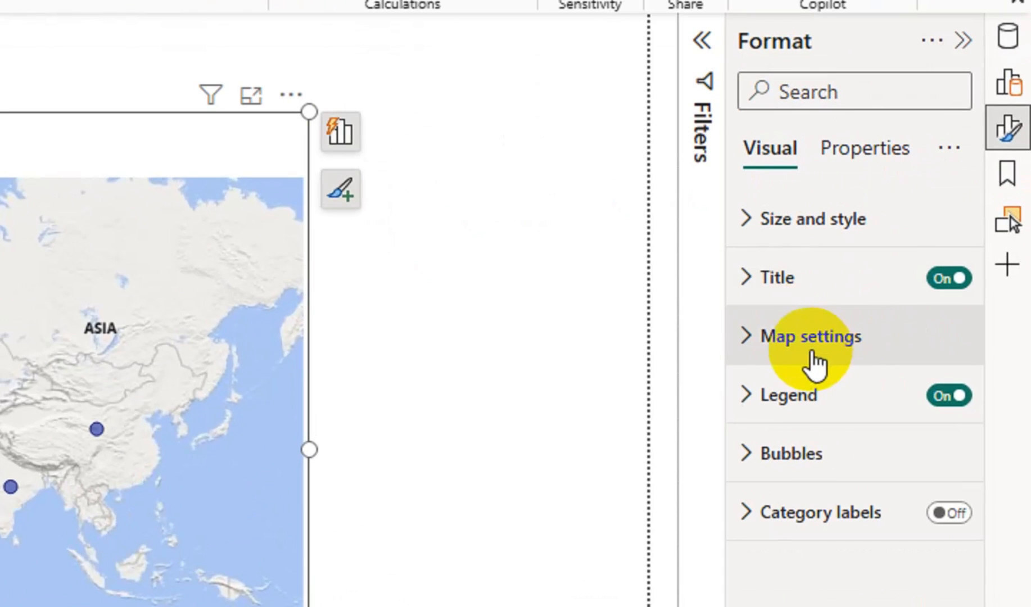
{"action": "left_click", "coordinate": [921, 278]}
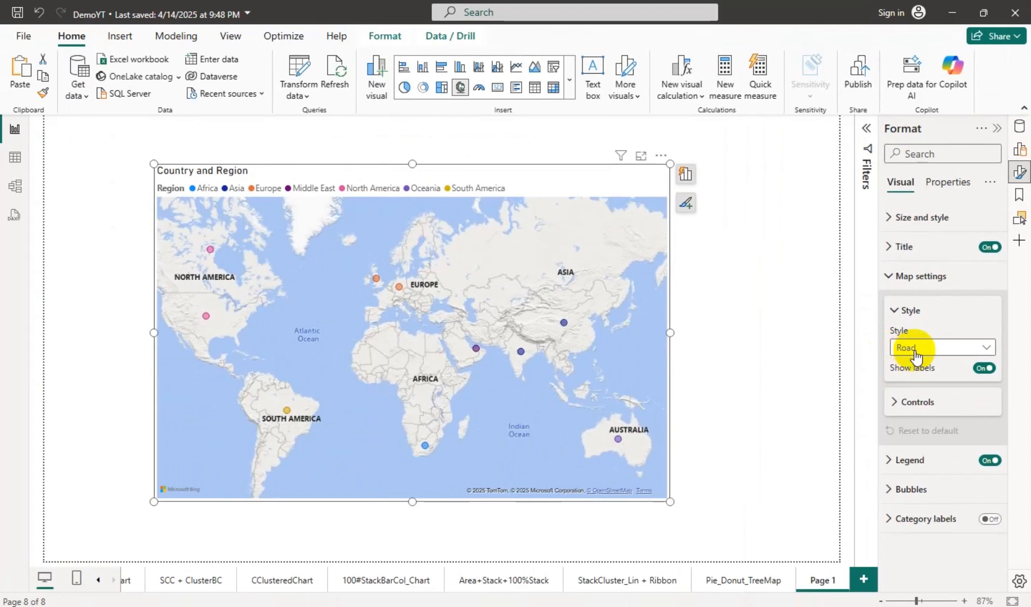
{"action": "left_click", "coordinate": [915, 349]}
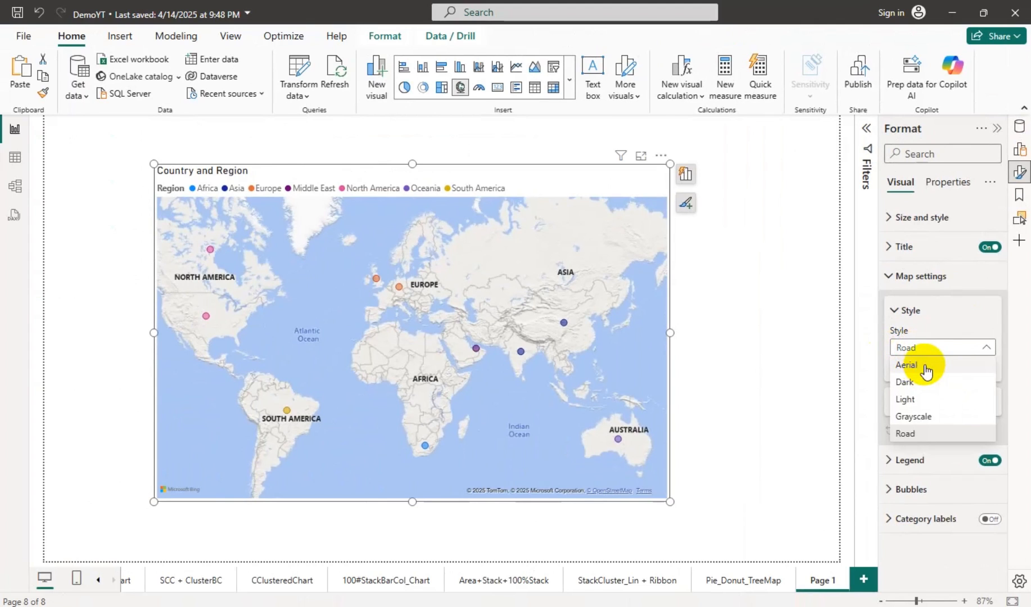
{"action": "left_click", "coordinate": [925, 368]}
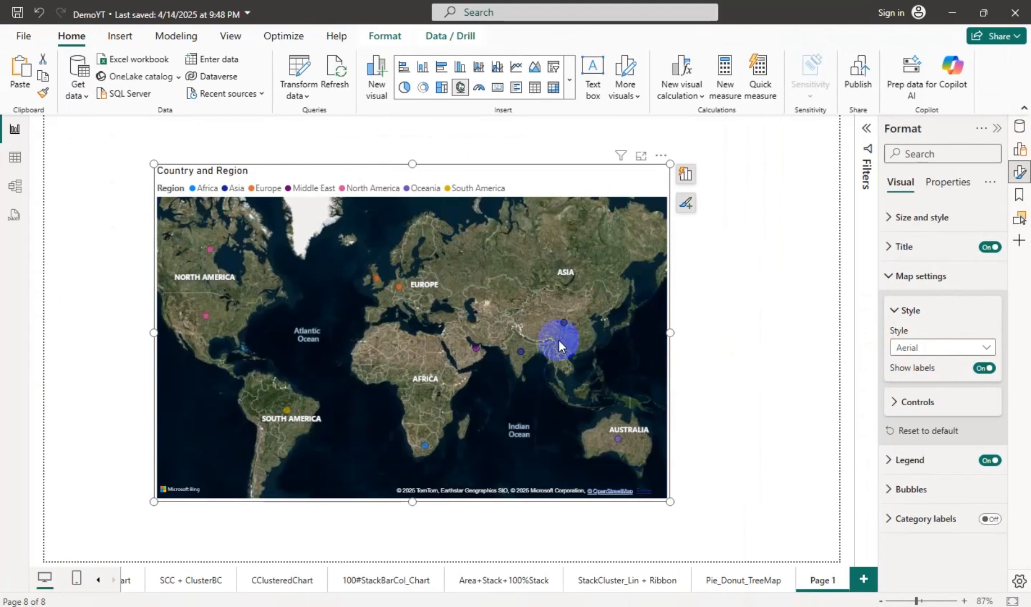
{"action": "left_click", "coordinate": [908, 347]}
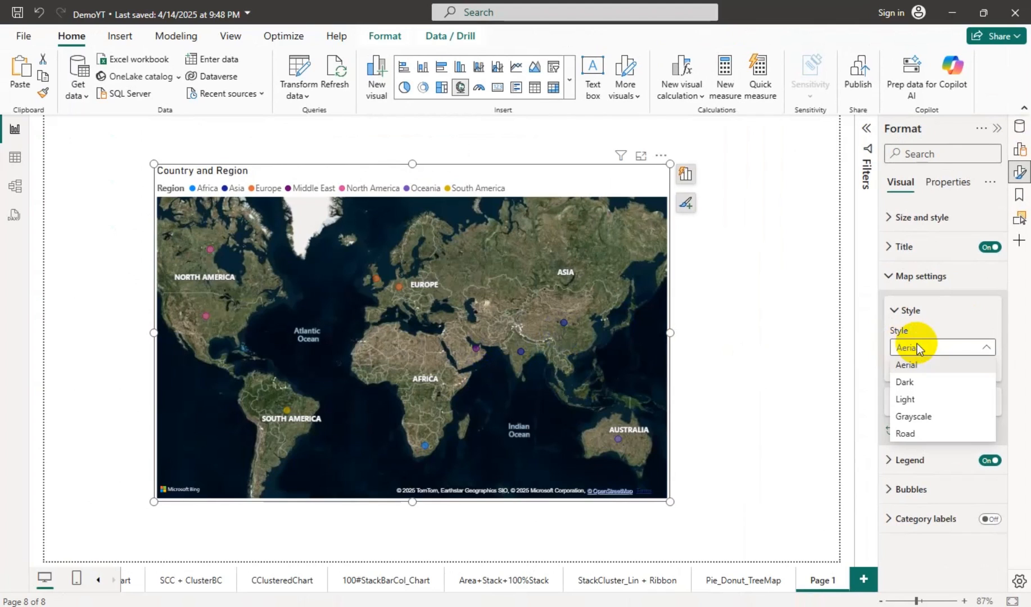
{"action": "left_click", "coordinate": [906, 383]}
{"action": "left_click", "coordinate": [928, 350]}
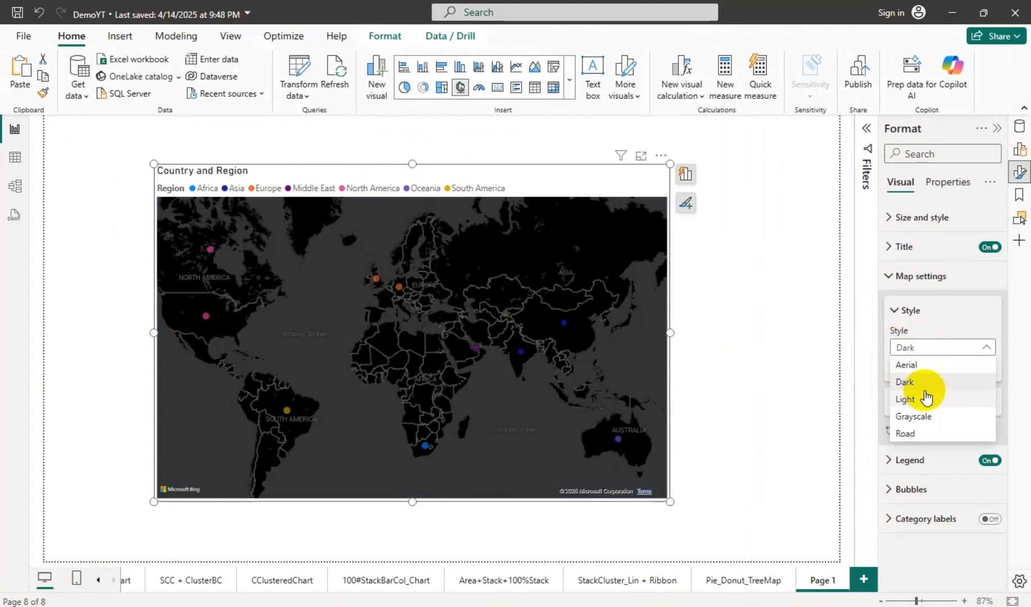
{"action": "key", "text": "Escape"}
{"action": "key", "text": "Down"}
{"action": "left_click", "coordinate": [926, 348]}
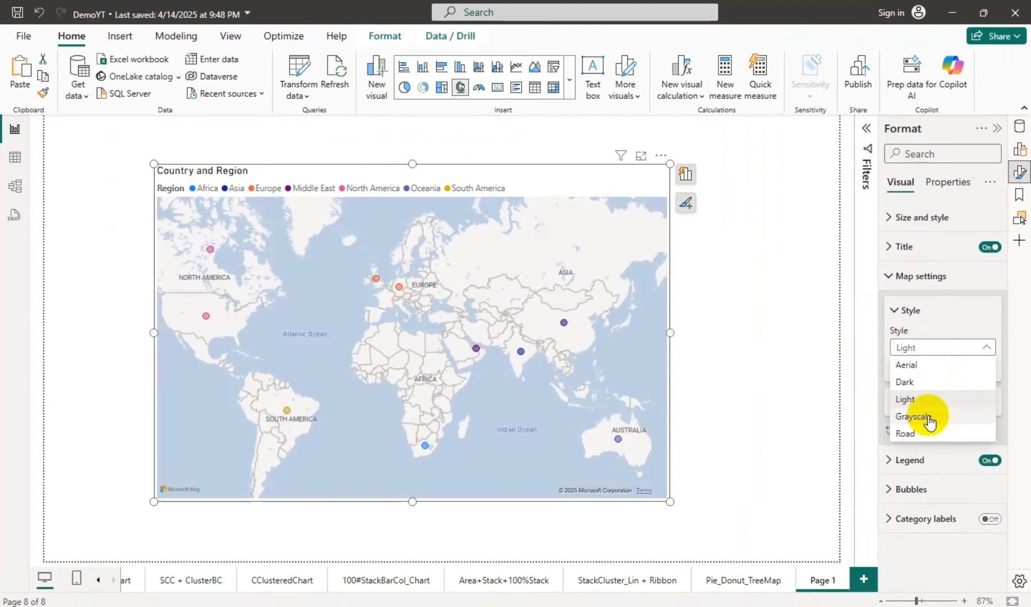
{"action": "left_click", "coordinate": [915, 417]}
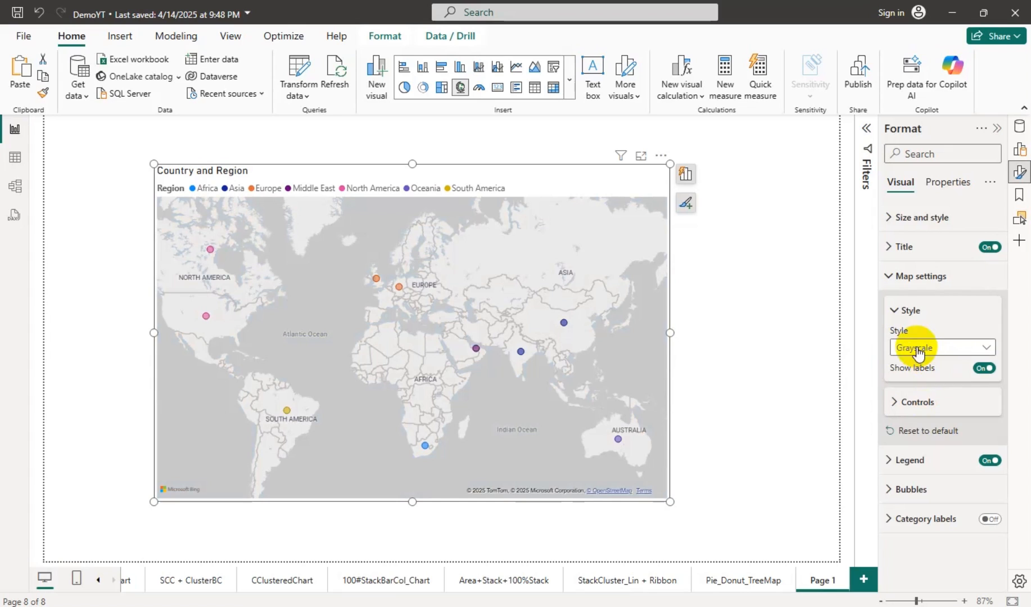
{"action": "left_click", "coordinate": [918, 349]}
{"action": "left_click", "coordinate": [927, 434]}
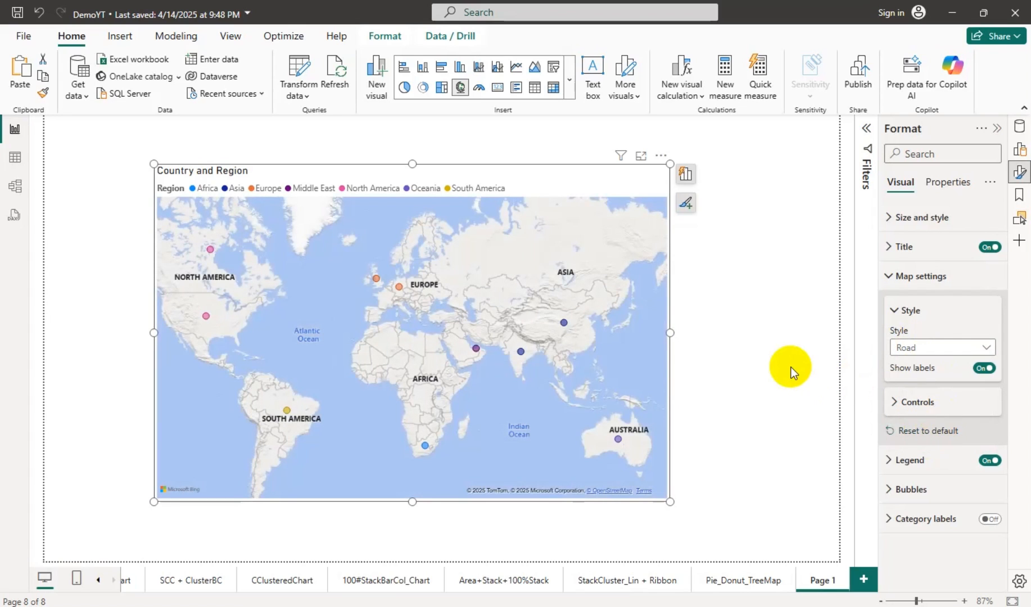
Enable the map's zoom buttons, test them by zooming in and back out, and enable the lasso button.
{"action": "left_click", "coordinate": [928, 409]}
{"action": "scroll", "coordinate": [928, 419], "scroll_direction": "down", "scroll_amount": 1}
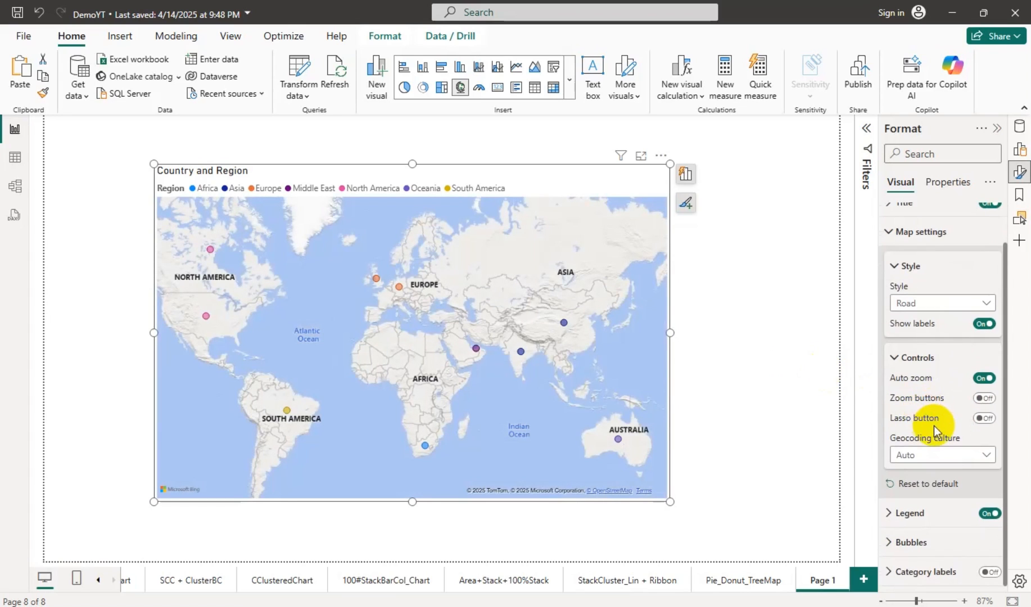
{"action": "left_click", "coordinate": [985, 399]}
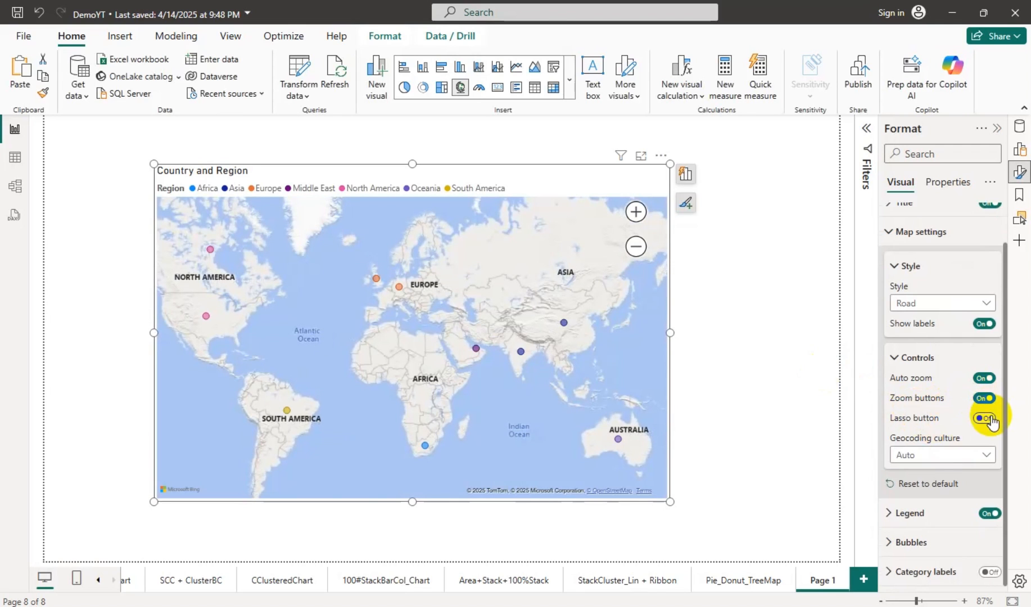
{"action": "left_click", "coordinate": [636, 212]}
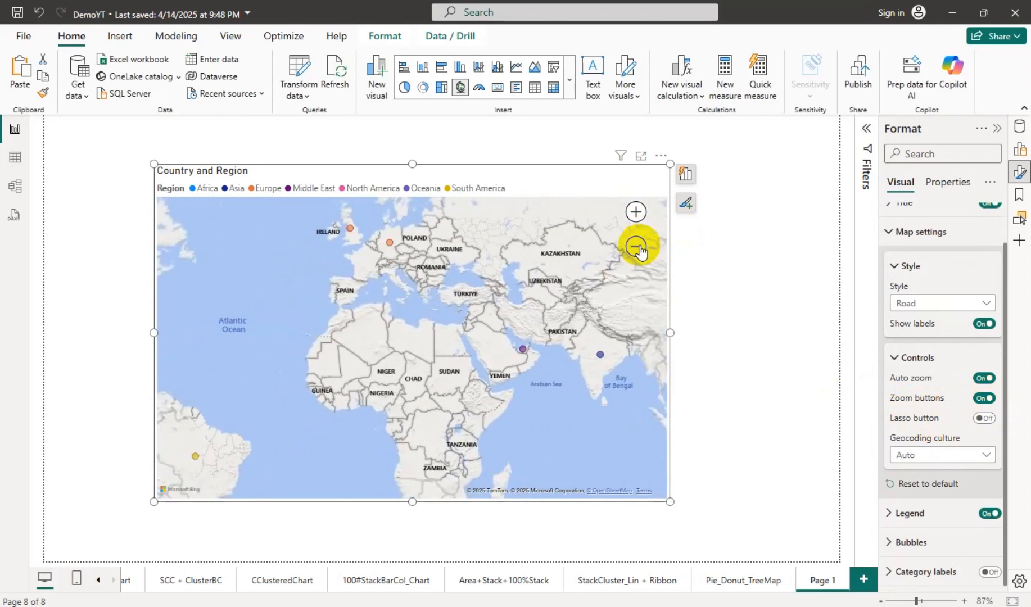
{"action": "left_click", "coordinate": [637, 246]}
{"action": "left_click", "coordinate": [985, 418]}
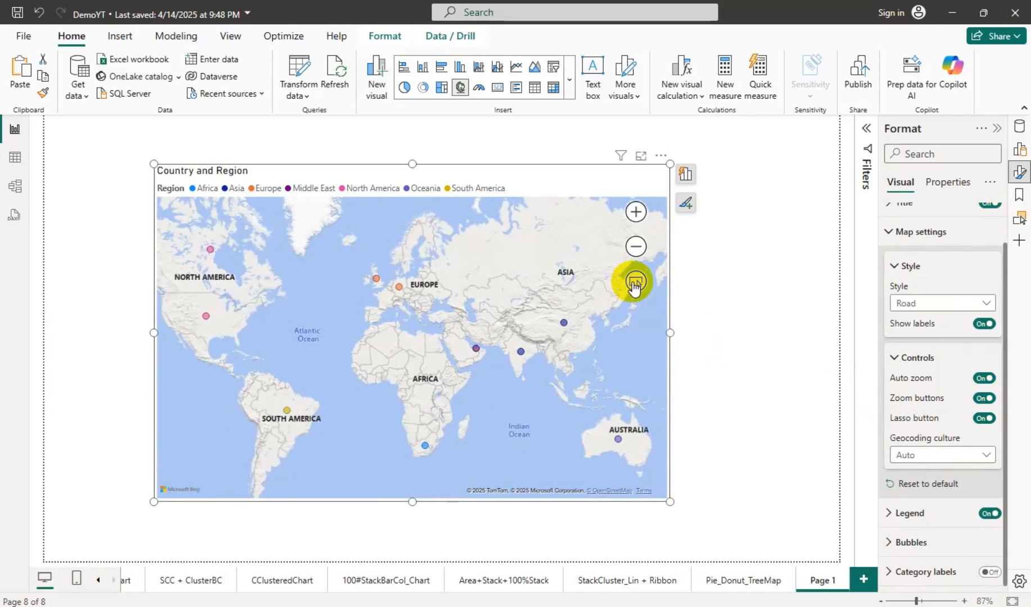
Review the language options available for the map's geocoding culture.
{"action": "left_click", "coordinate": [945, 463]}
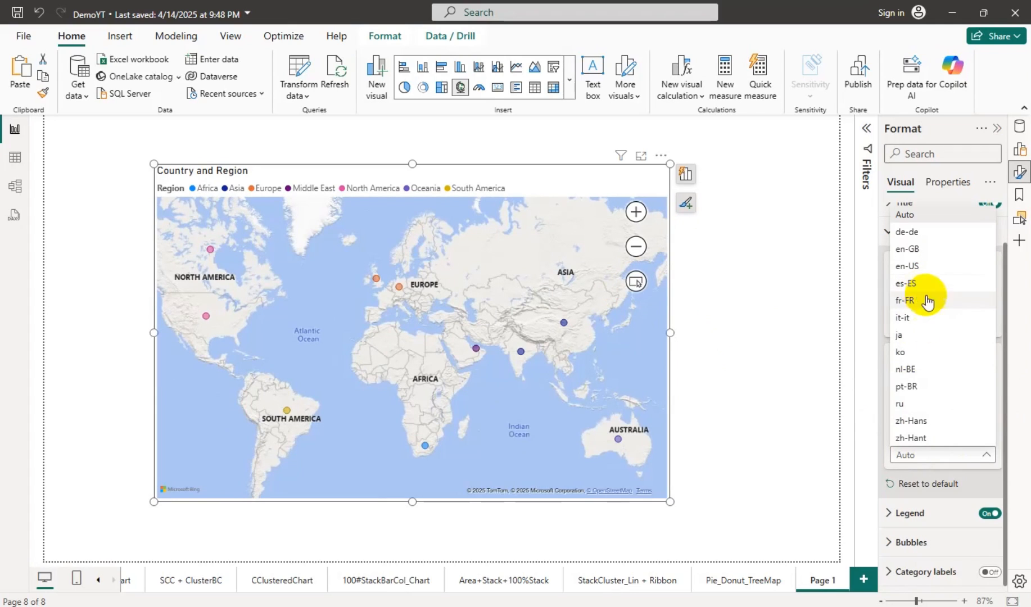
{"action": "left_click", "coordinate": [873, 427]}
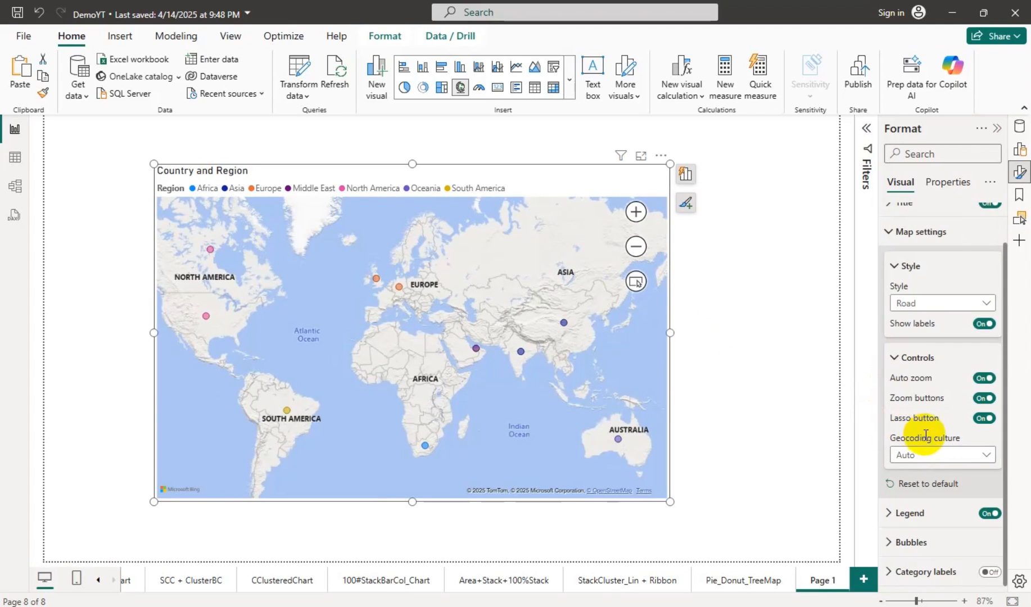
{"action": "left_click", "coordinate": [945, 460]}
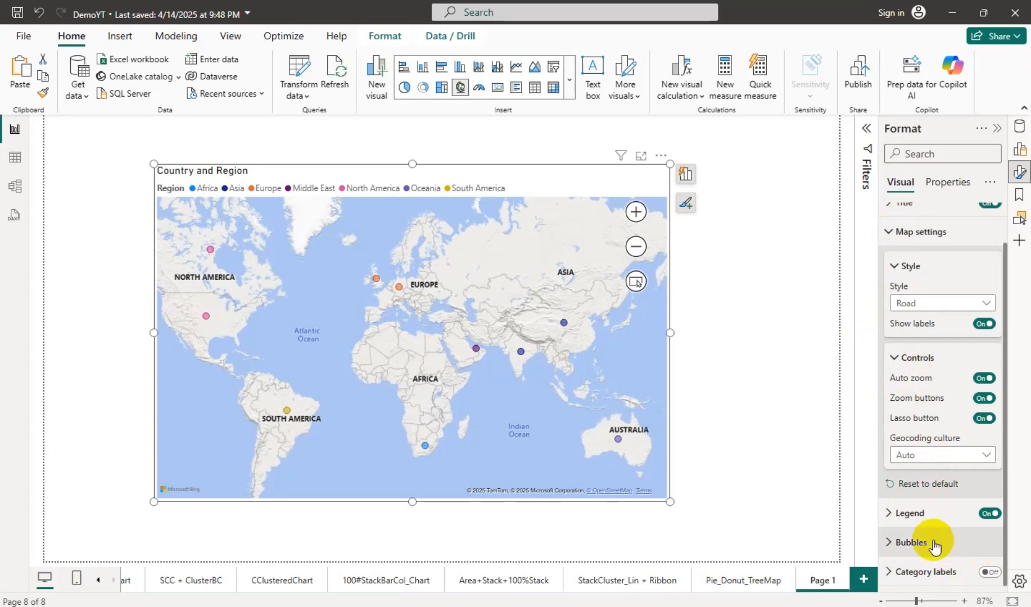
Try a bubble size of -30 on the map and set the size to -14.
{"action": "left_click", "coordinate": [908, 542]}
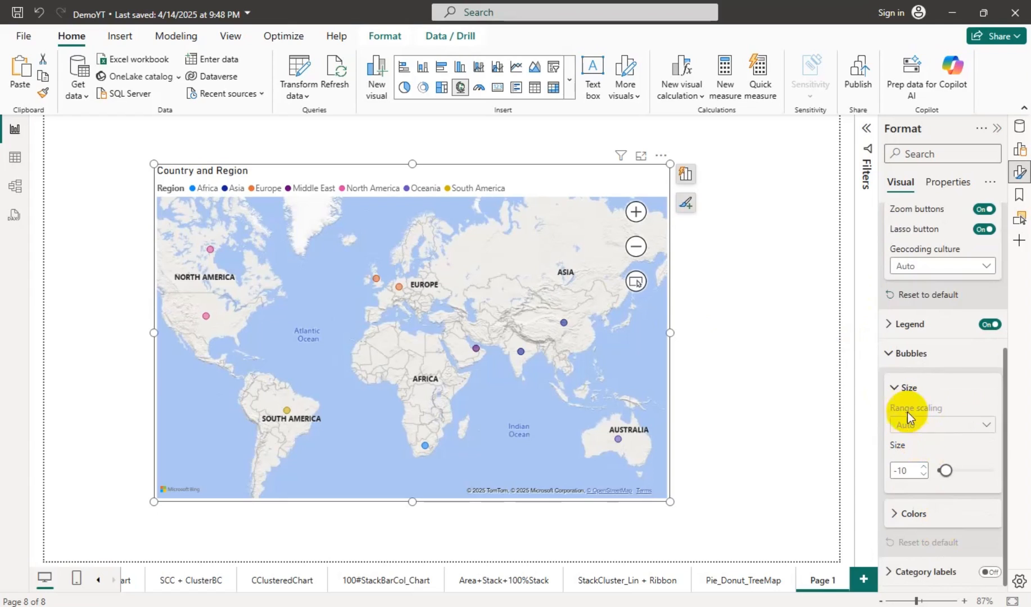
{"action": "mouse_move", "coordinate": [933, 470]}
{"action": "left_mouse_down"}
{"action": "mouse_move", "coordinate": [952, 475]}
{"action": "mouse_move", "coordinate": [929, 473]}
{"action": "left_mouse_up"}
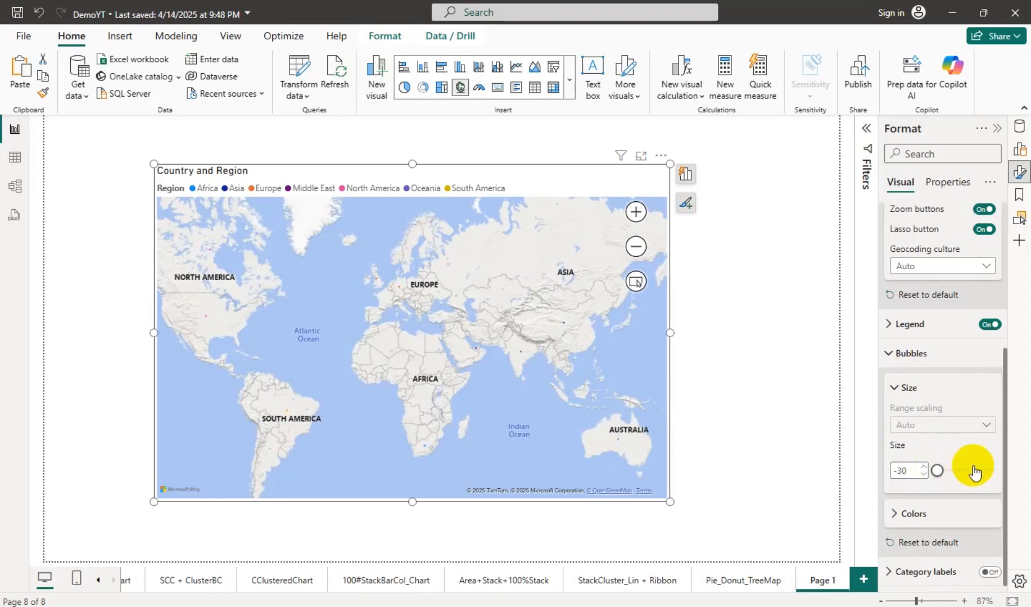
{"action": "left_click", "coordinate": [944, 473]}
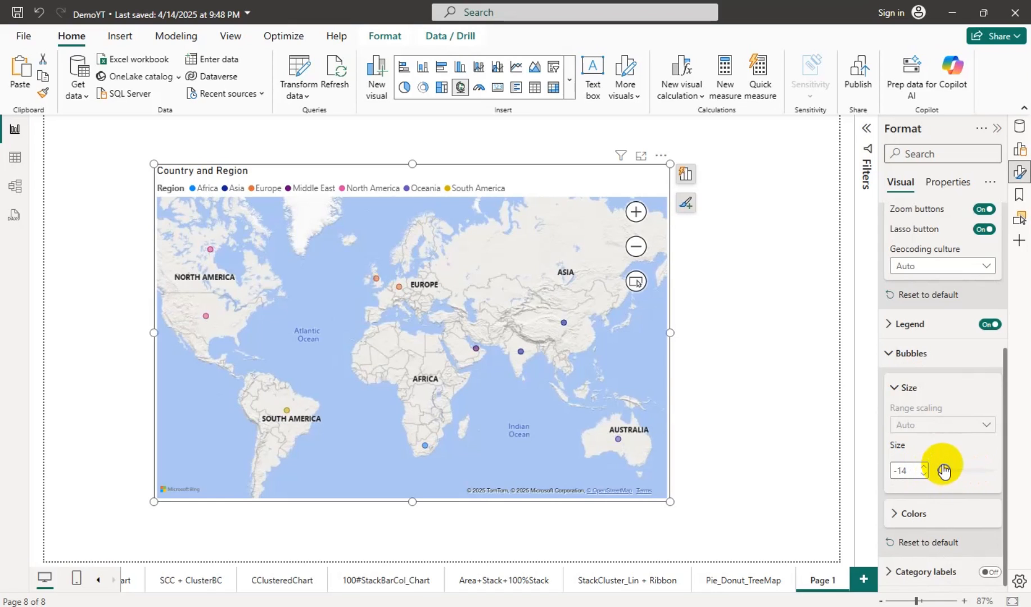
Review the bubble colors for each region and turn on the map's category labels.
{"action": "left_click", "coordinate": [927, 512]}
{"action": "scroll", "coordinate": [931, 504], "scroll_direction": "down", "scroll_amount": 4}
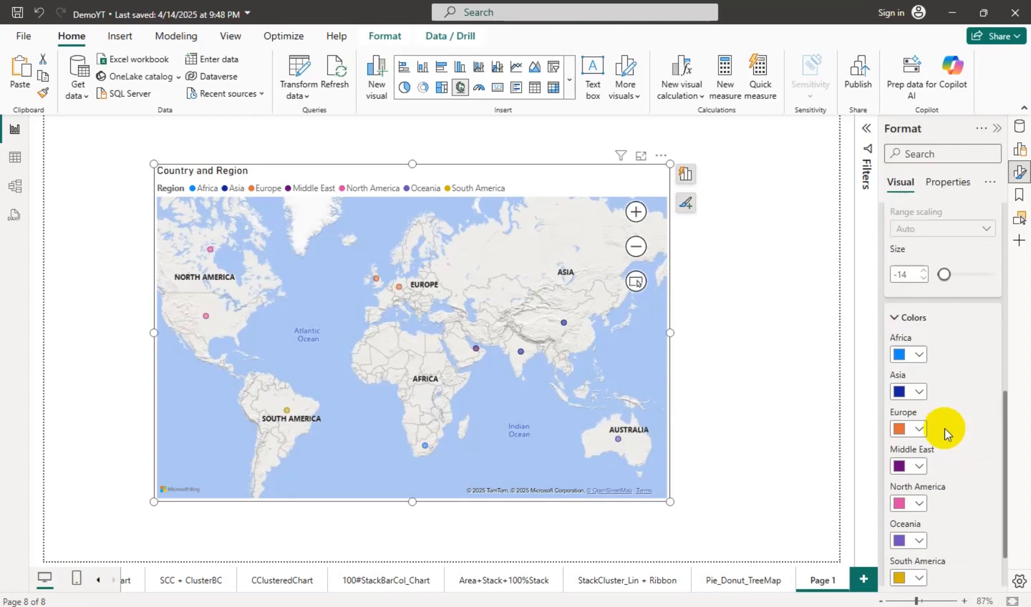
{"action": "scroll", "coordinate": [941, 435], "scroll_direction": "down", "scroll_amount": 2}
{"action": "left_click", "coordinate": [990, 573]}
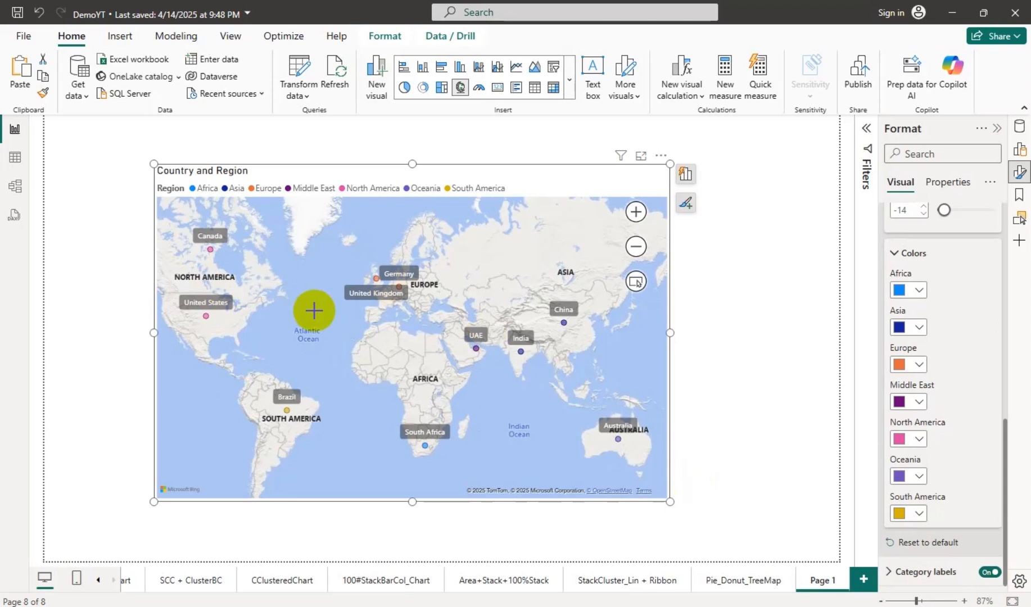
Review the map's general properties, its selected Sheet1 fields and its field assignments.
{"action": "left_click", "coordinate": [948, 182]}
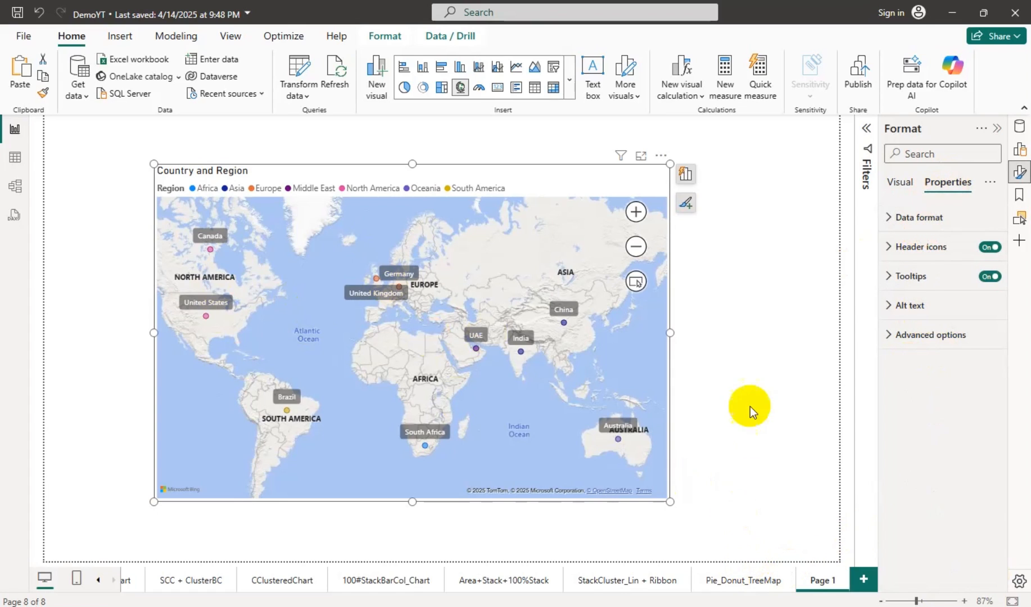
{"action": "left_click", "coordinate": [1018, 127]}
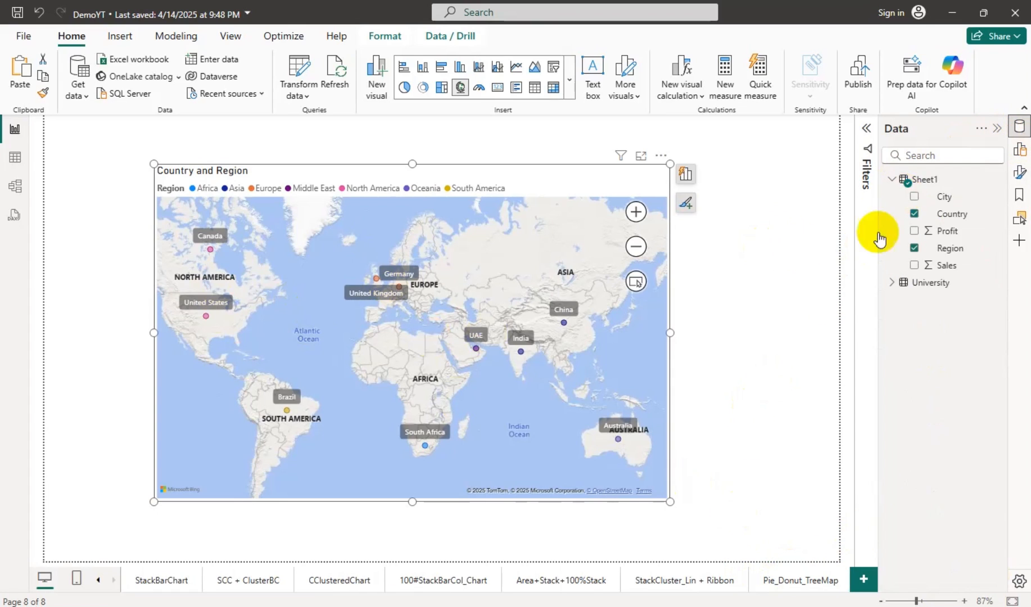
{"action": "left_click", "coordinate": [1019, 150]}
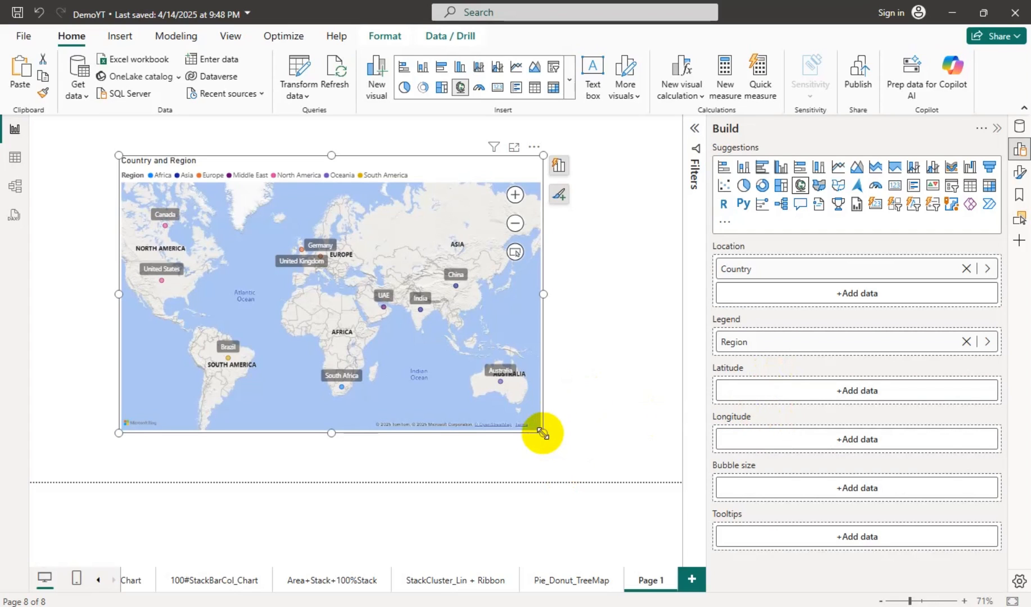
Shrink the map, move it to the page's upper-left corner, and place a duplicate to its right.
{"action": "left_click_drag", "start_coordinate": [542, 433], "coordinate": [397, 359]}
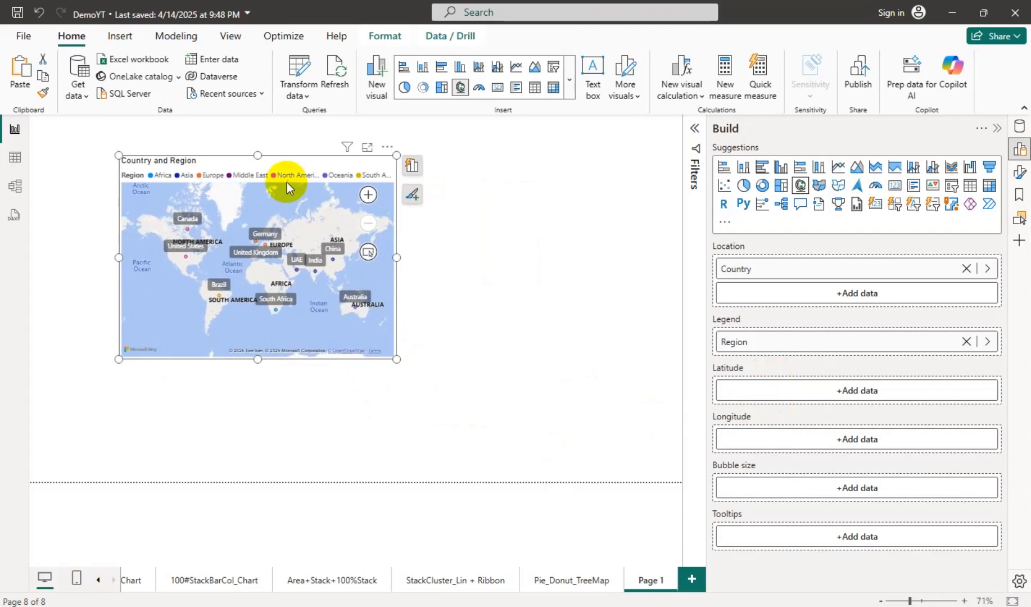
{"action": "left_click_drag", "start_coordinate": [276, 164], "coordinate": [203, 133]}
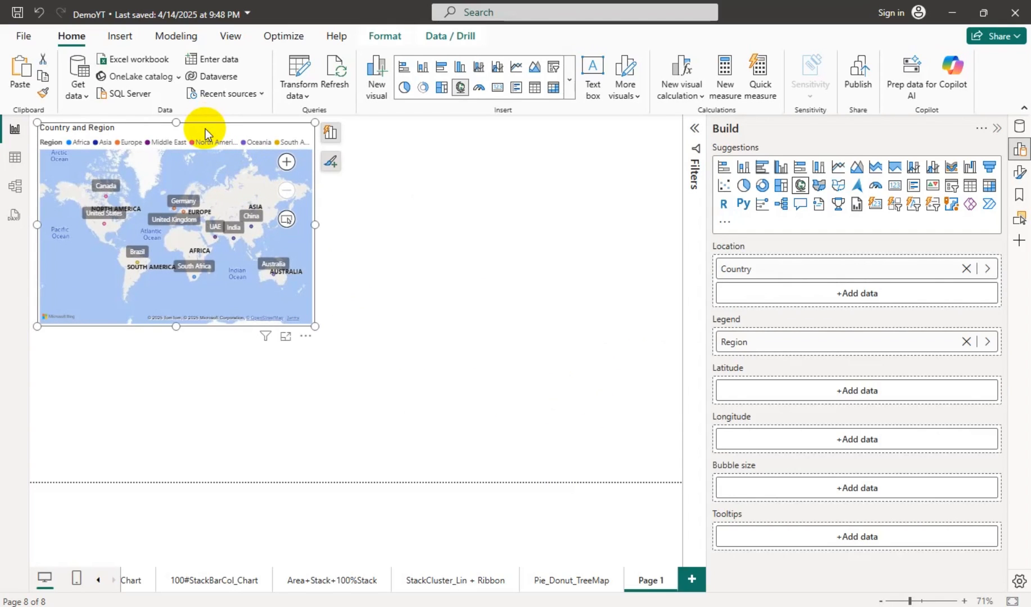
{"action": "key", "text": "ctrl+c"}
{"action": "key", "text": "ctrl+v"}
{"action": "left_click_drag", "start_coordinate": [209, 133], "coordinate": [504, 130]}
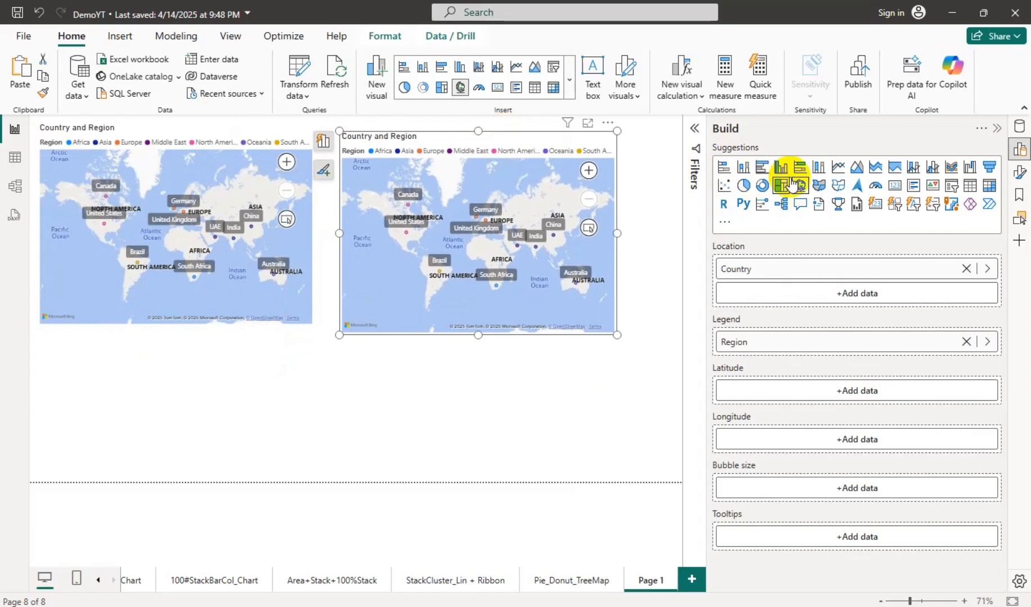
Convert the duplicate map to a Filled map and review its fill colors for each region.
{"action": "left_click", "coordinate": [819, 186]}
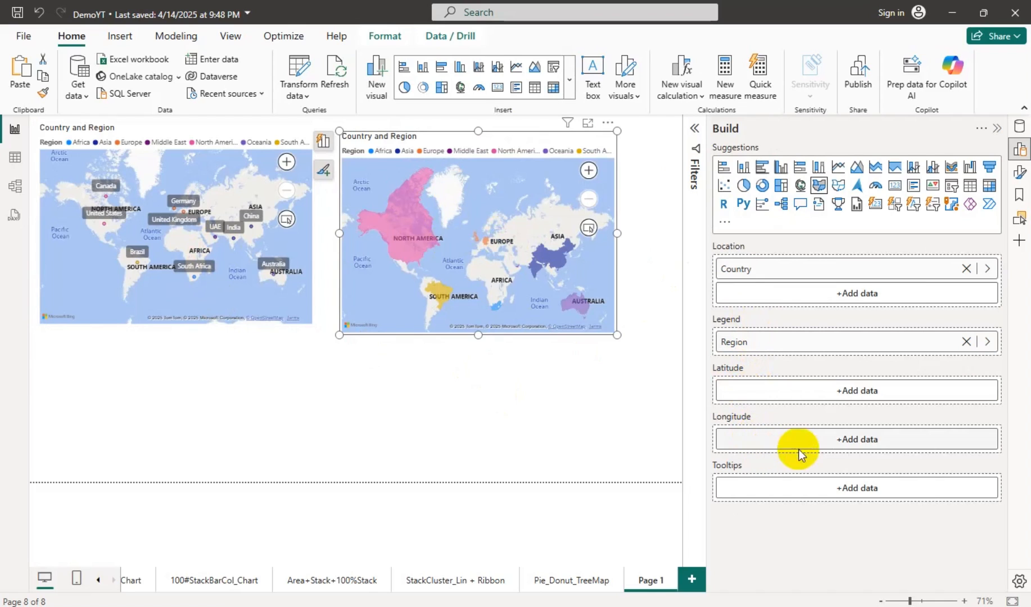
{"action": "left_click", "coordinate": [1018, 172]}
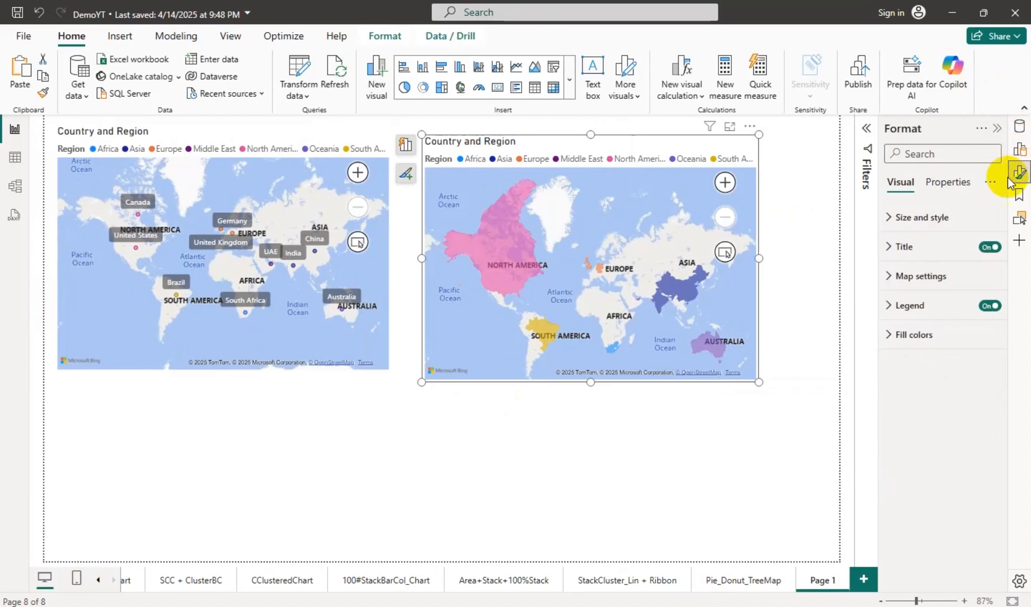
{"action": "left_click", "coordinate": [927, 342]}
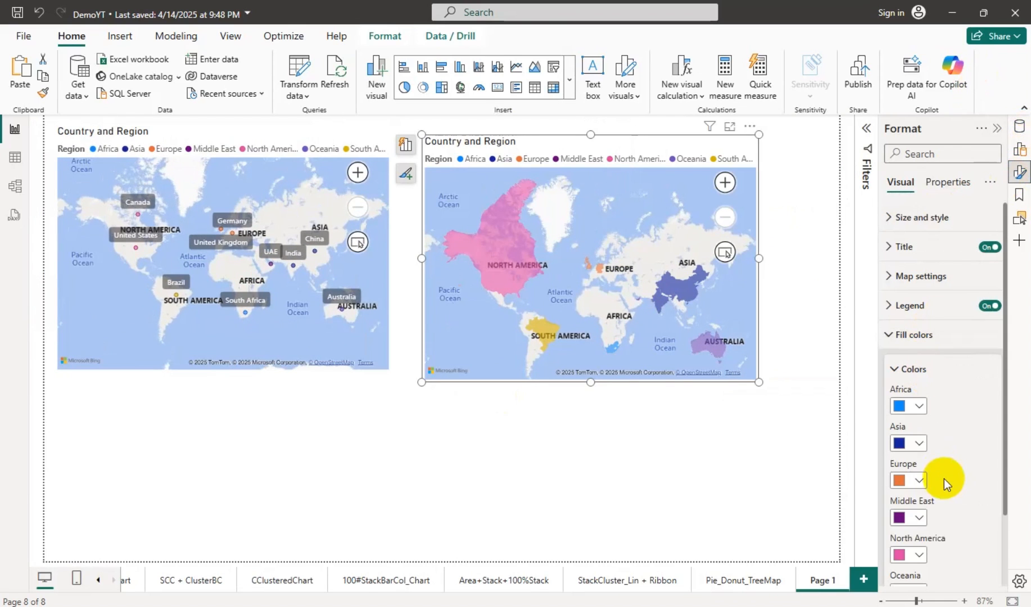
Try the Light style on the filled map, set it to Dark, and view the visual's general properties.
{"action": "left_click", "coordinate": [910, 276]}
{"action": "left_click", "coordinate": [932, 348]}
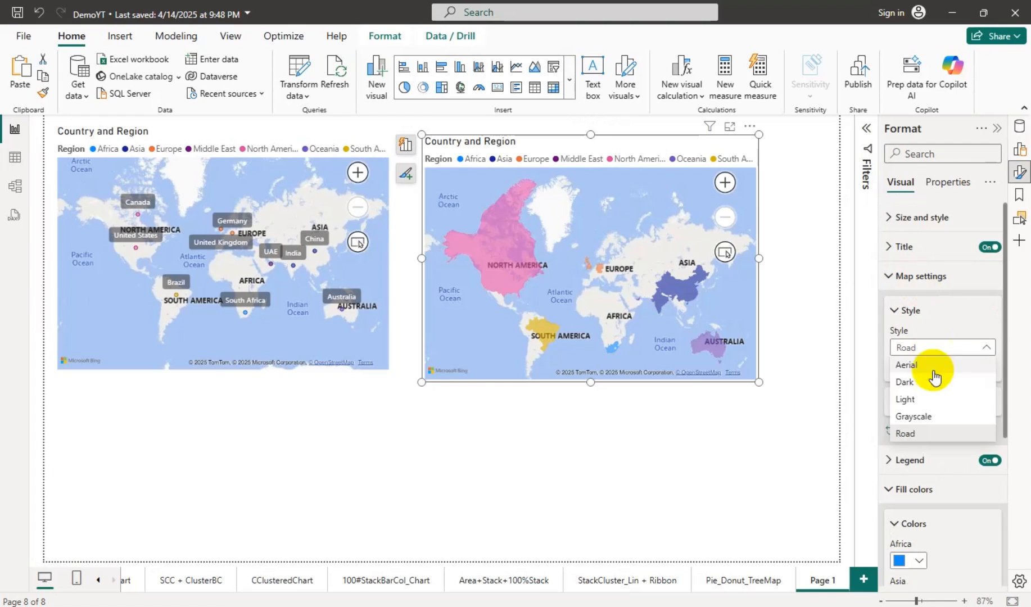
{"action": "left_click", "coordinate": [922, 399]}
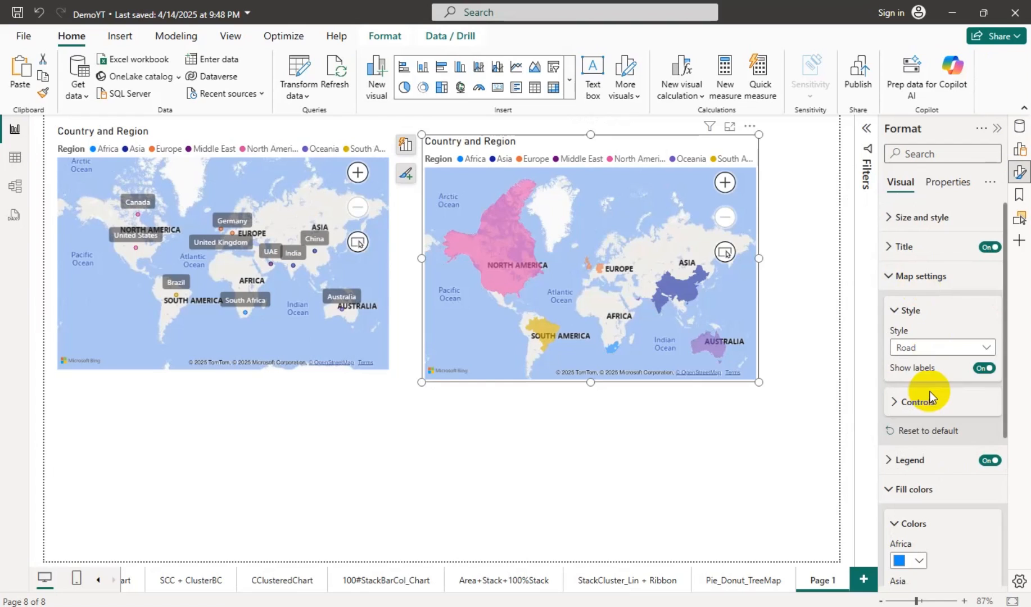
{"action": "left_click", "coordinate": [933, 354]}
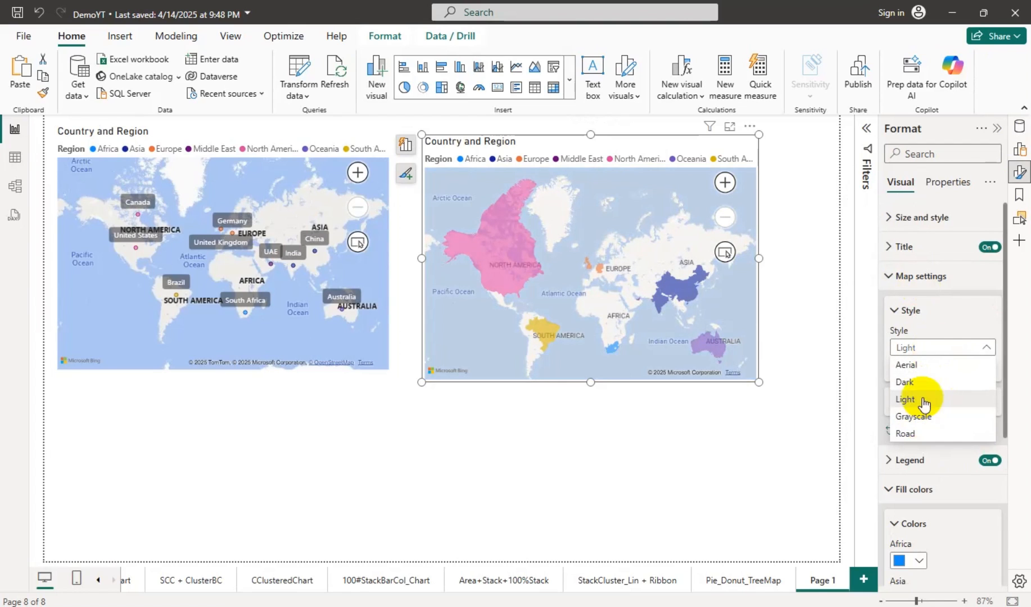
{"action": "left_click", "coordinate": [924, 383]}
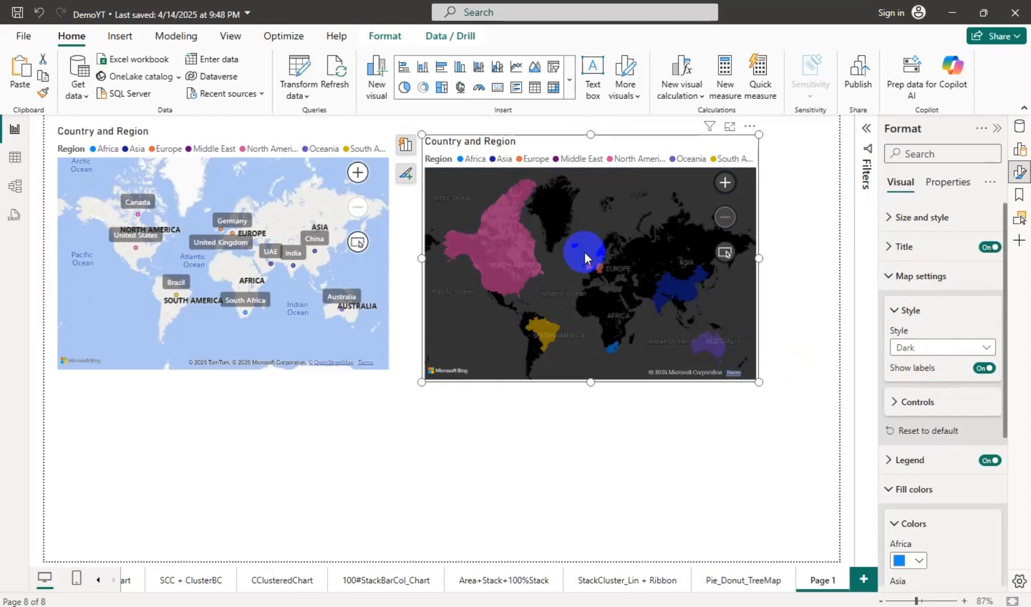
{"action": "left_click", "coordinate": [934, 183]}
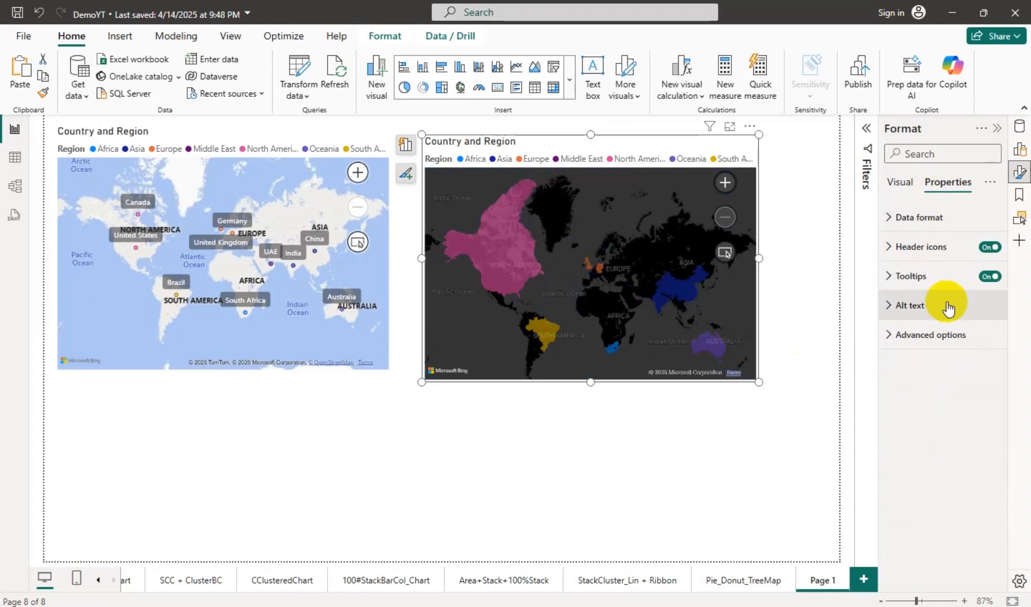
Review the filled map's header icon and advanced properties, and turn on Maintain layer order.
{"action": "left_click", "coordinate": [990, 248]}
{"action": "left_click", "coordinate": [990, 250]}
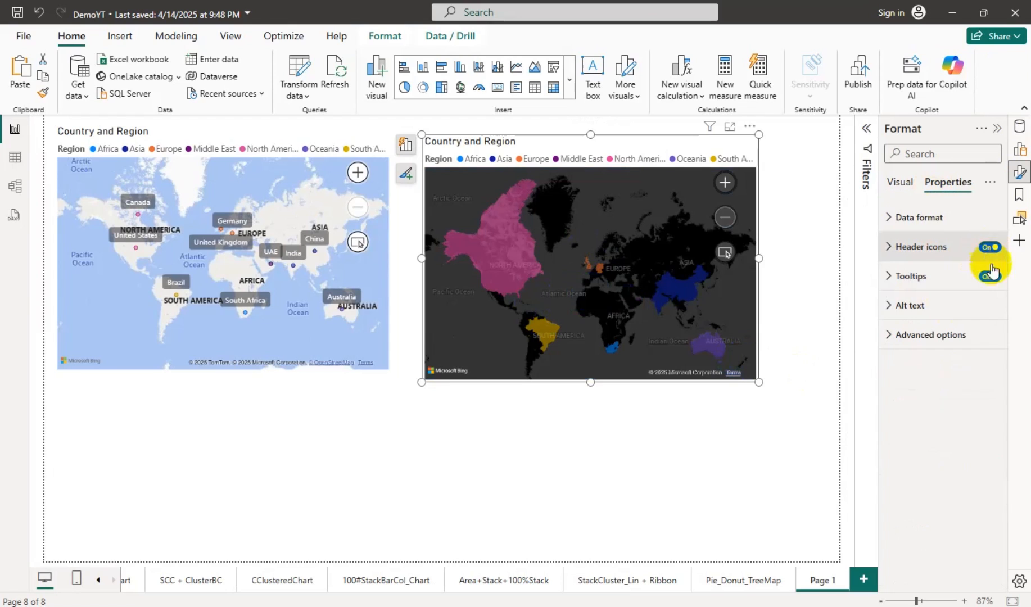
{"action": "left_click", "coordinate": [914, 336]}
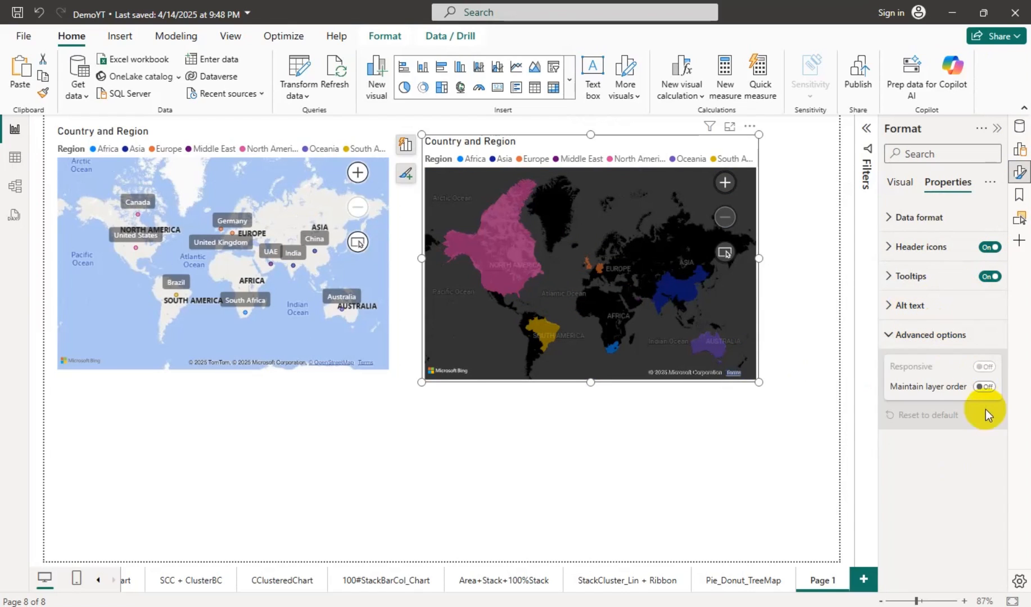
{"action": "left_click", "coordinate": [987, 389]}
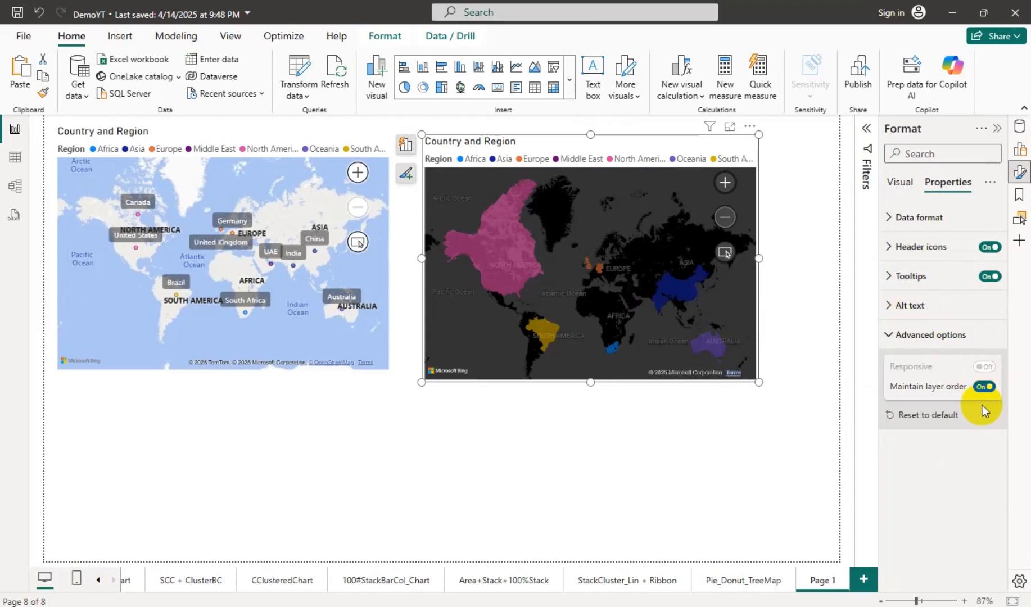
{"action": "left_click", "coordinate": [985, 389]}
{"action": "left_click", "coordinate": [985, 388]}
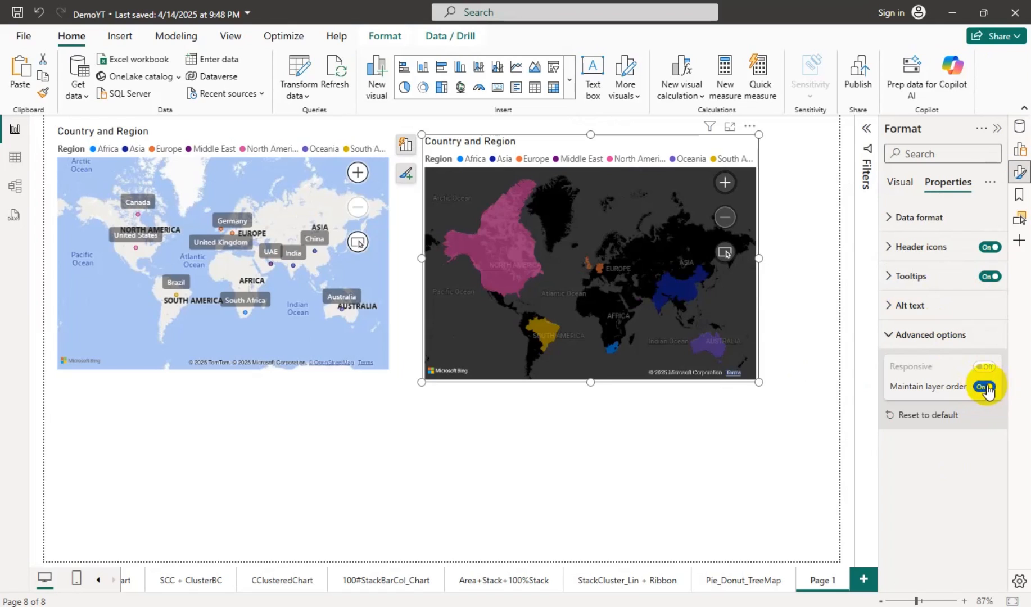
{"action": "left_click", "coordinate": [899, 183]}
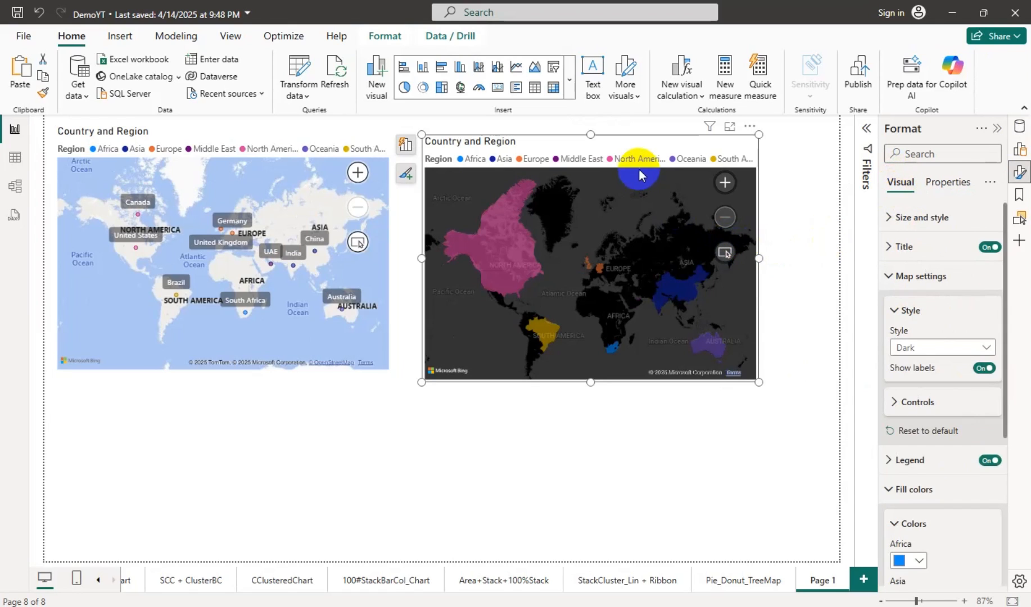
Shift the filled map to the right and place a smaller duplicate of the bubble map below the two maps.
{"action": "left_click_drag", "start_coordinate": [643, 142], "coordinate": [689, 141]}
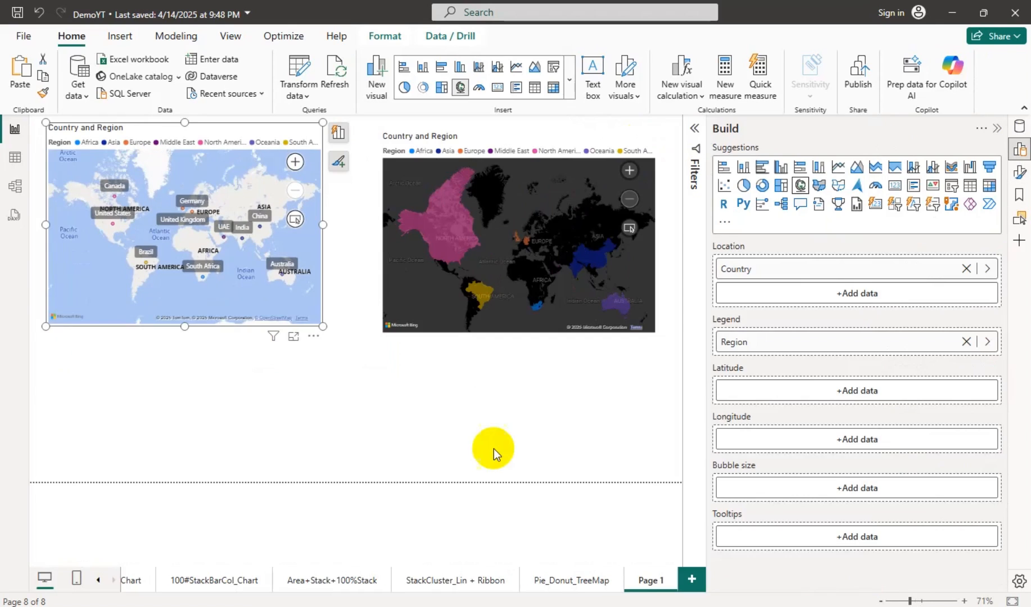
{"action": "left_click", "coordinate": [461, 420]}
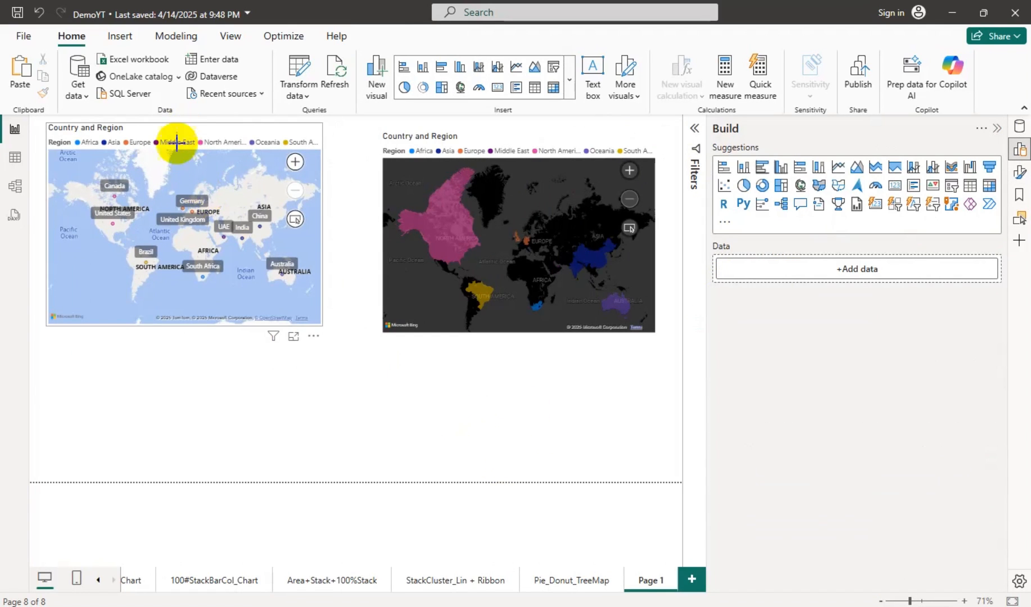
{"action": "left_click", "coordinate": [269, 309]}
{"action": "left_click_drag", "start_coordinate": [208, 146], "coordinate": [387, 313]}
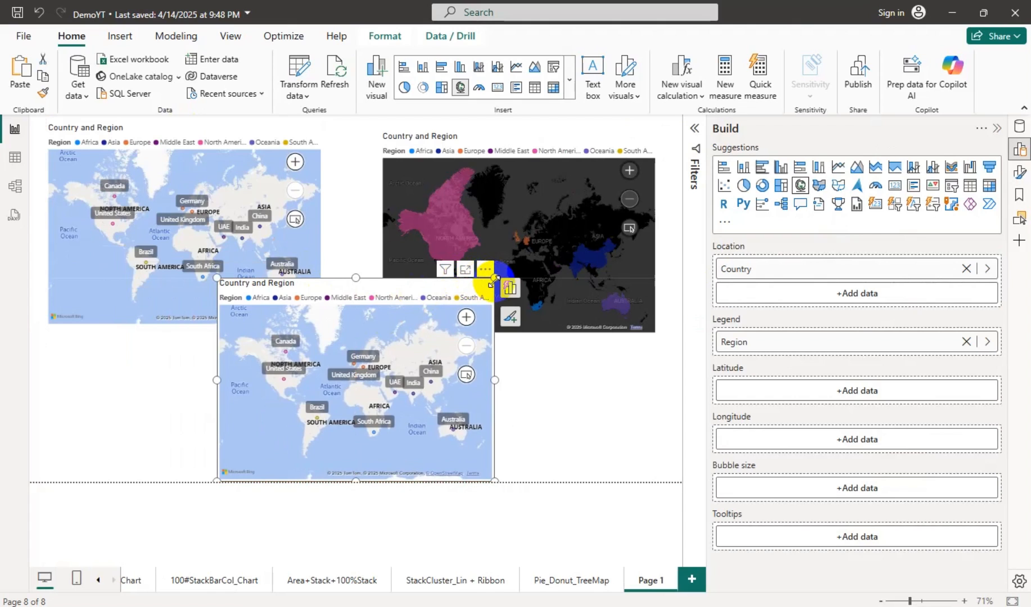
{"action": "left_click_drag", "start_coordinate": [493, 277], "coordinate": [443, 345]}
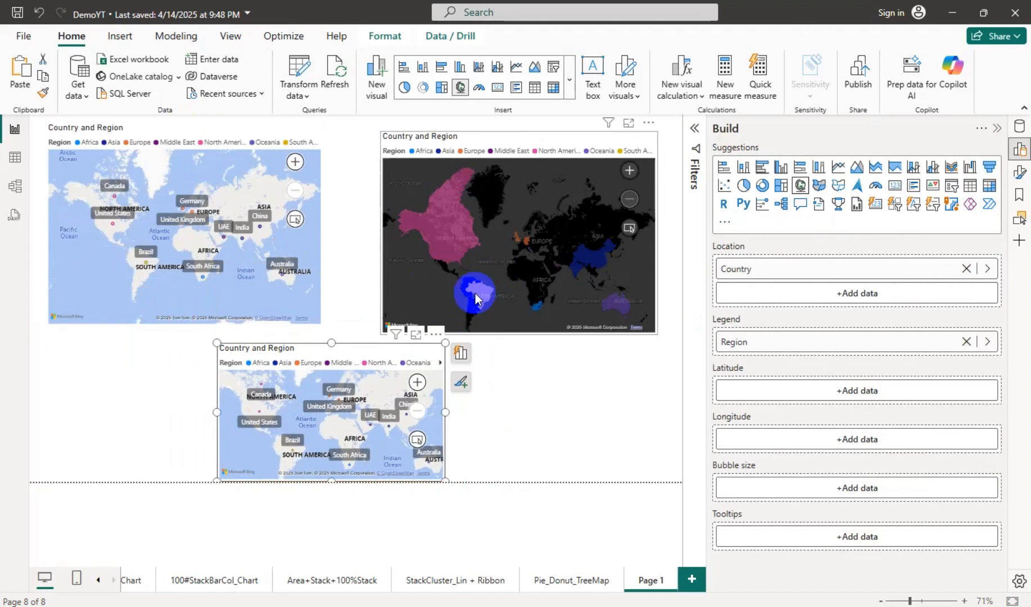
Shrink the filled map and the original bubble map, and enlarge the duplicate map below them.
{"action": "left_click", "coordinate": [386, 333]}
{"action": "left_click_drag", "start_coordinate": [378, 335], "coordinate": [432, 300]}
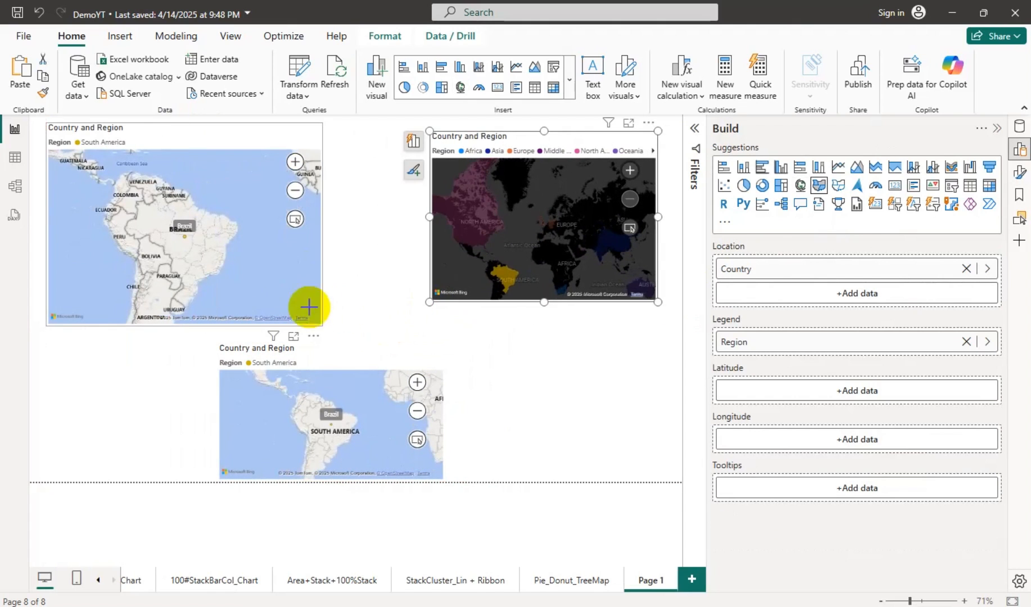
{"action": "left_click", "coordinate": [310, 310]}
{"action": "left_click_drag", "start_coordinate": [322, 325], "coordinate": [322, 284]}
{"action": "left_click", "coordinate": [354, 380]}
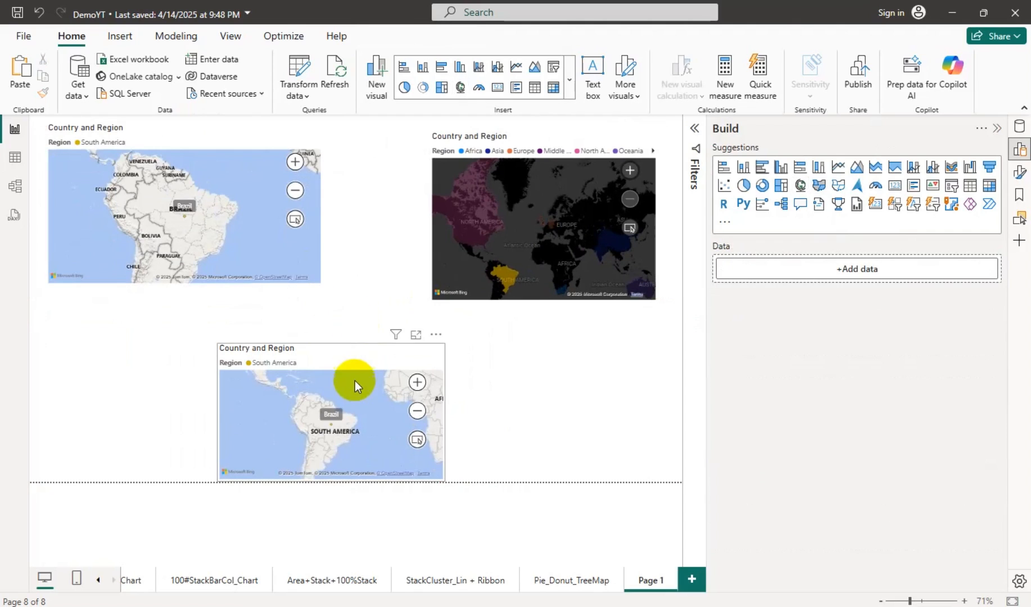
{"action": "left_click_drag", "start_coordinate": [445, 342], "coordinate": [468, 306]}
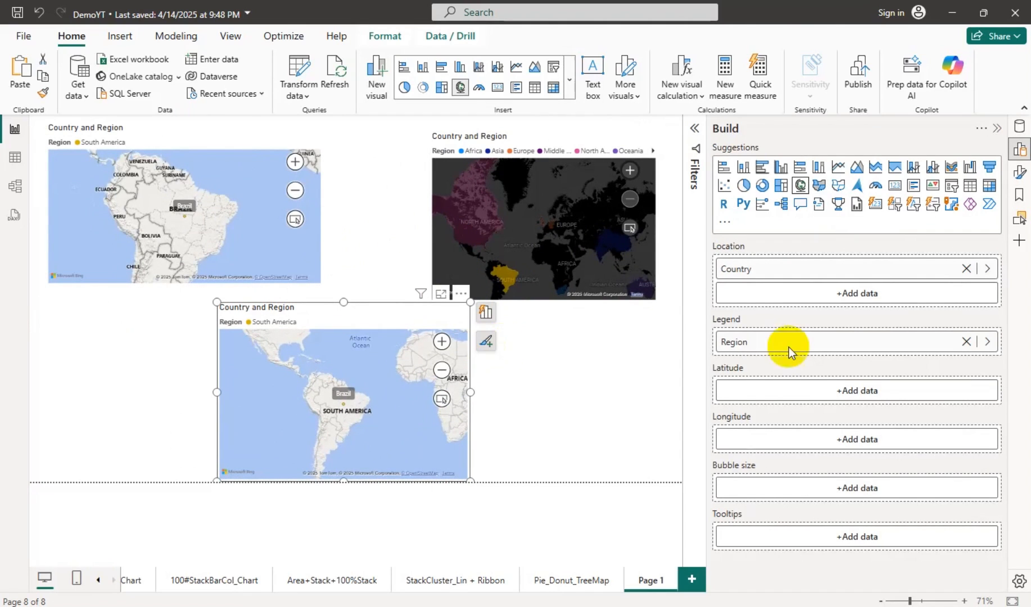
Convert the duplicate map below the other two to a Shape map and enlarge it.
{"action": "left_click", "coordinate": [838, 187]}
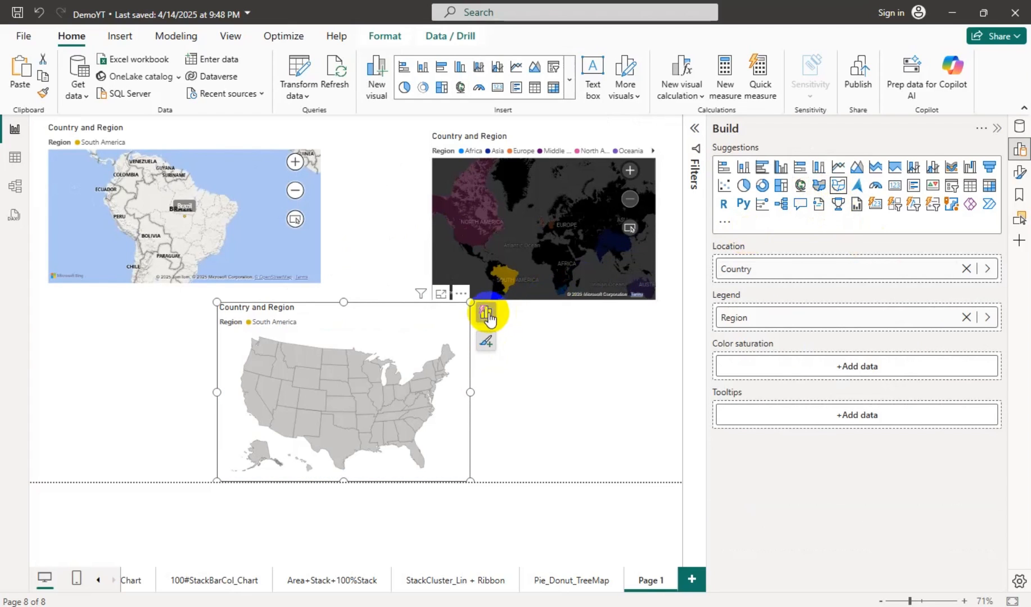
{"action": "left_click_drag", "start_coordinate": [471, 304], "coordinate": [501, 291]}
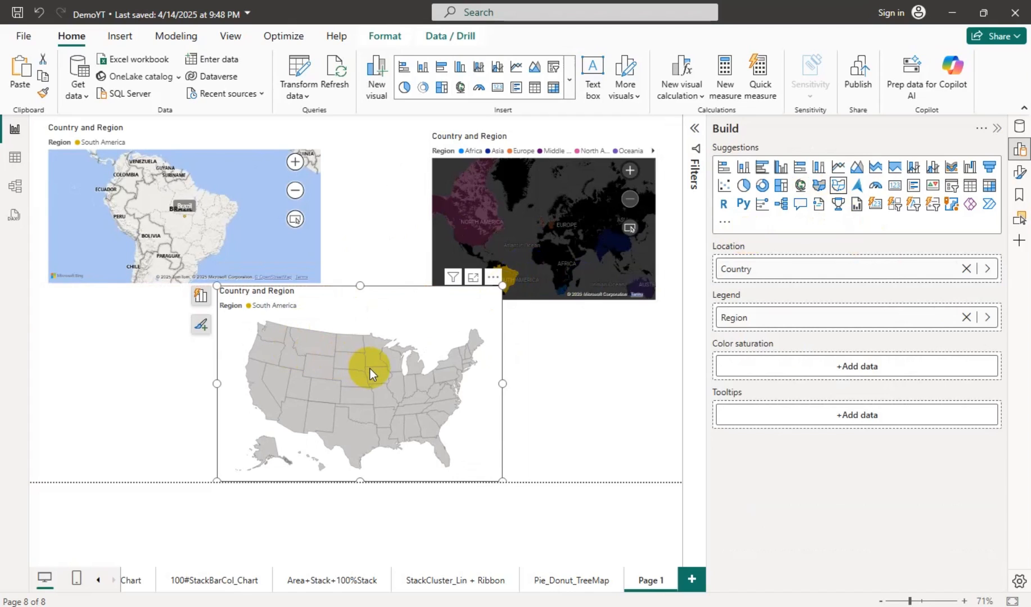
{"action": "mouse_move", "coordinate": [370, 369]}
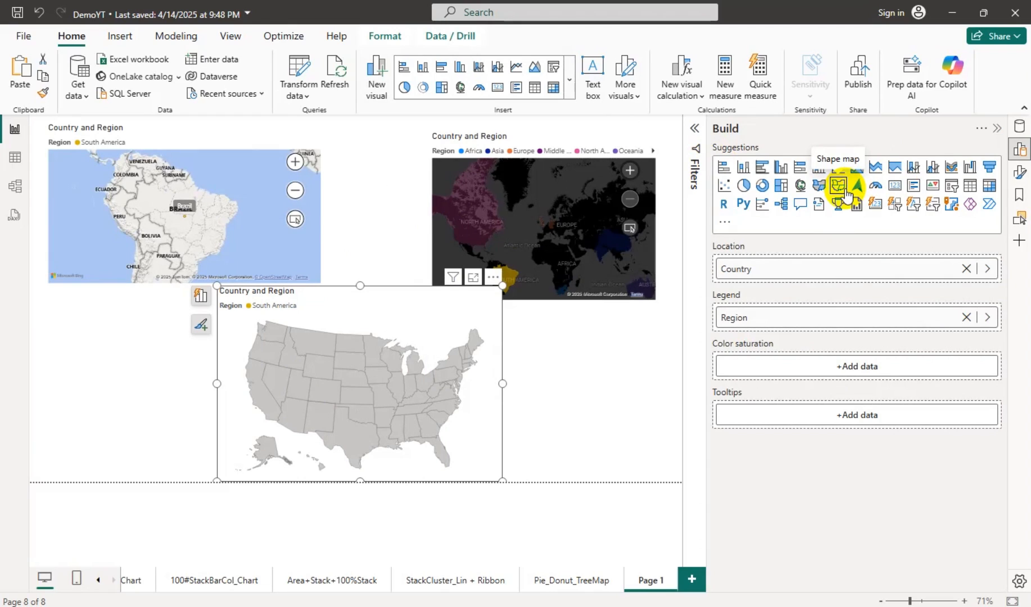
Replace the shape map's Location field with City and its Legend field with Sales from Sheet1.
{"action": "left_click", "coordinate": [966, 269]}
{"action": "left_click", "coordinate": [805, 269]}
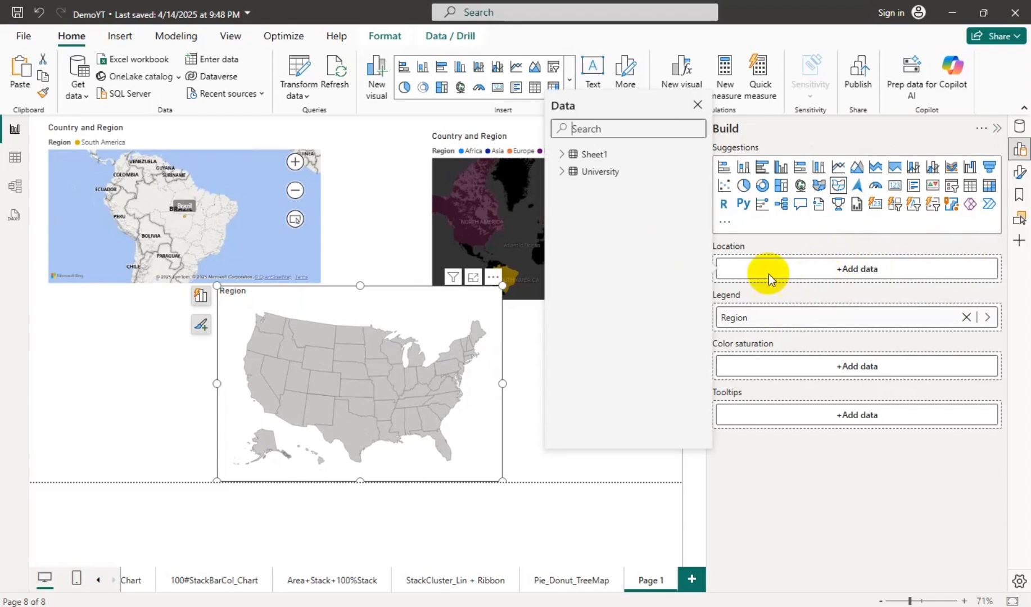
{"action": "left_click", "coordinate": [561, 155]}
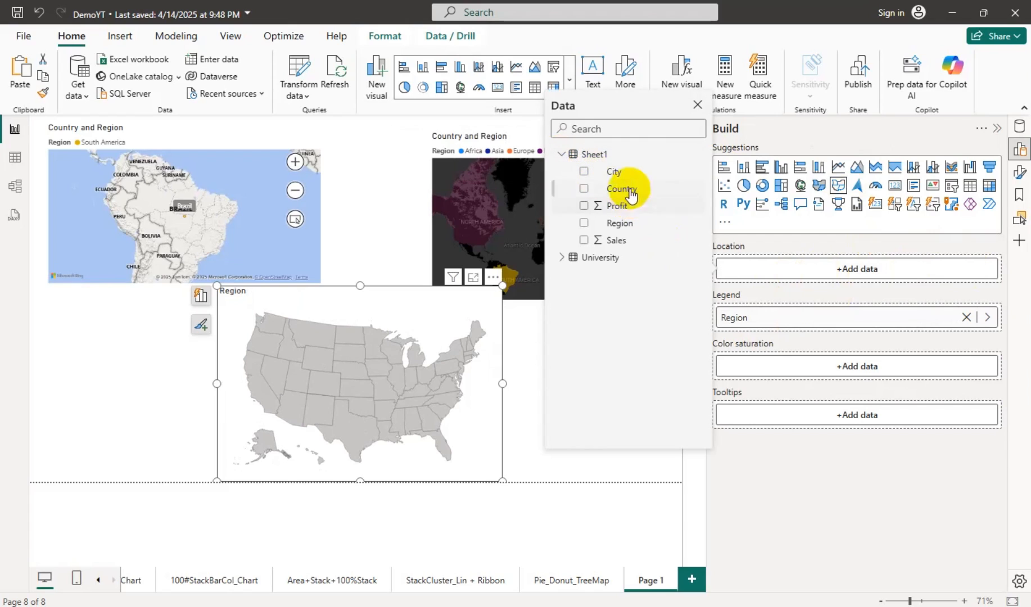
{"action": "left_click", "coordinate": [584, 171]}
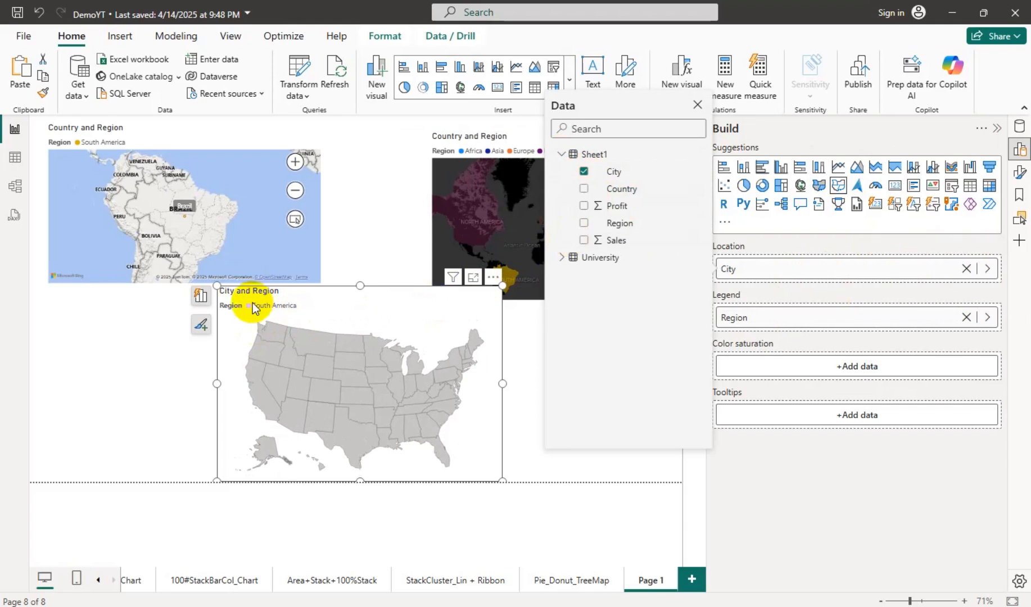
{"action": "left_click", "coordinate": [753, 318]}
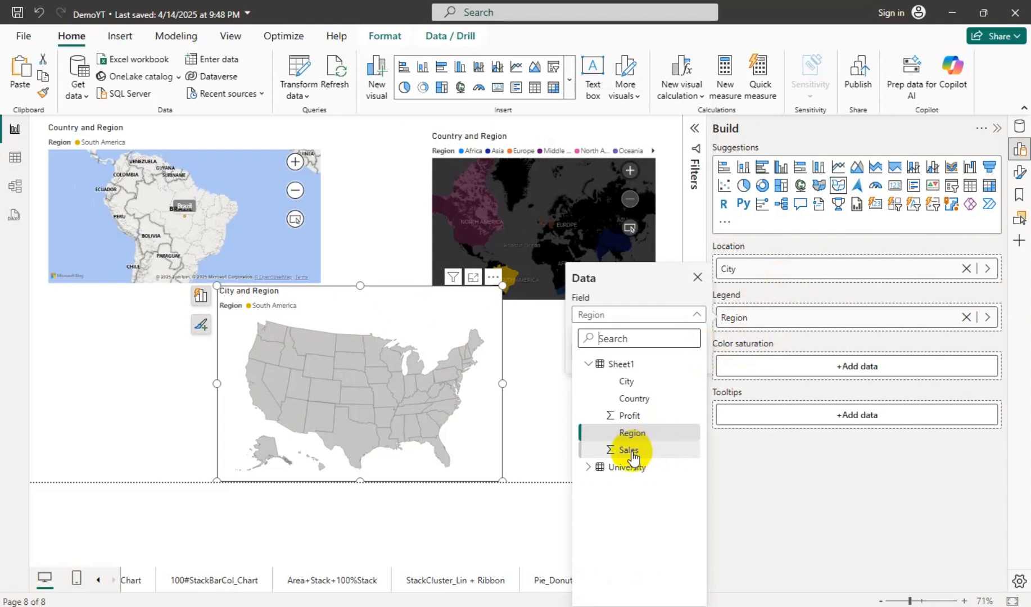
{"action": "left_click", "coordinate": [632, 452]}
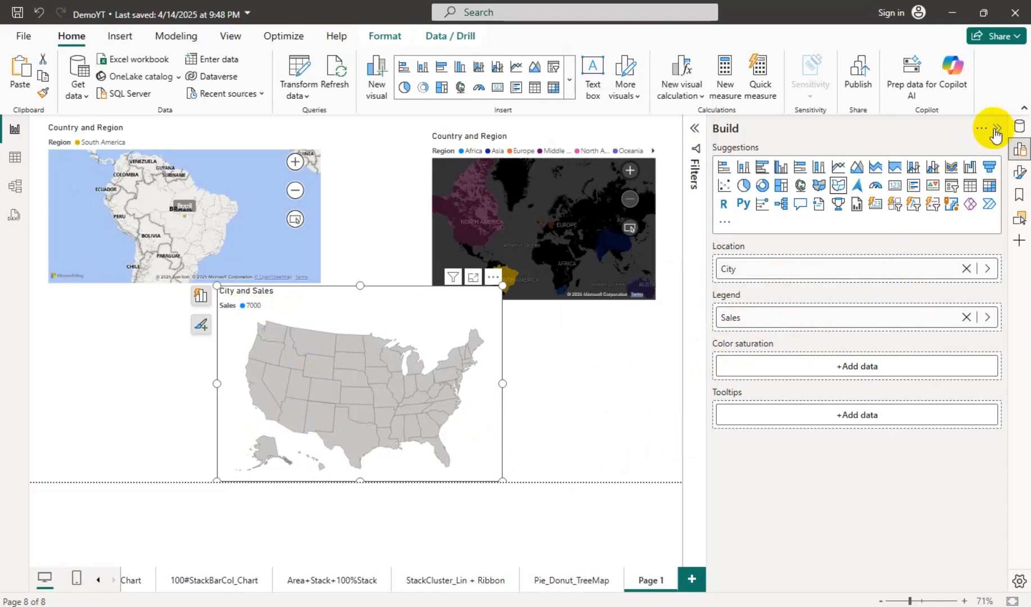
Examine the shape map's formatting options, including the map types available in its map settings.
{"action": "left_click", "coordinate": [1019, 171]}
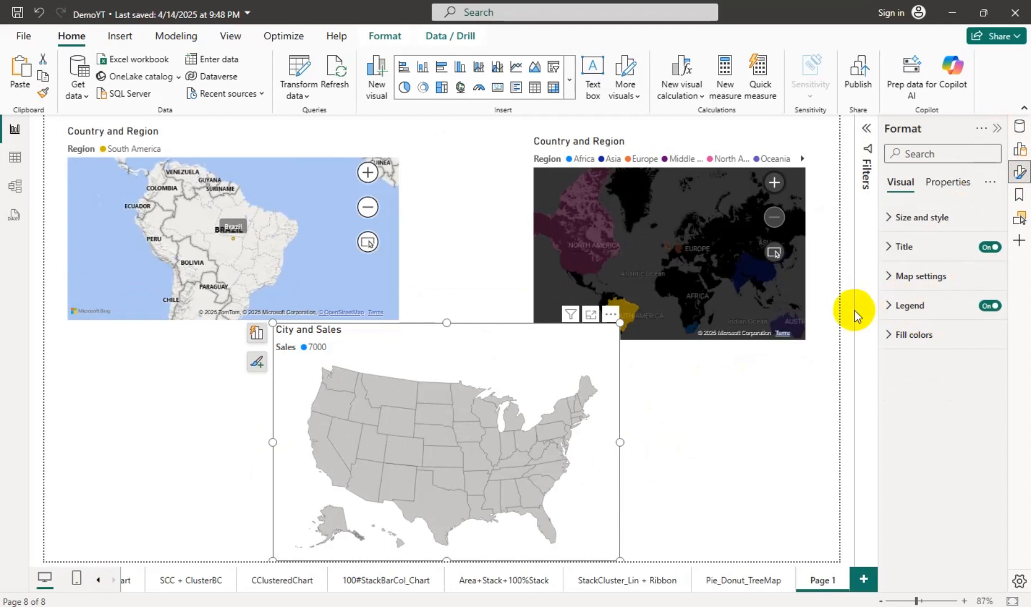
{"action": "left_click", "coordinate": [920, 220]}
{"action": "left_click", "coordinate": [916, 218]}
{"action": "left_click", "coordinate": [922, 279]}
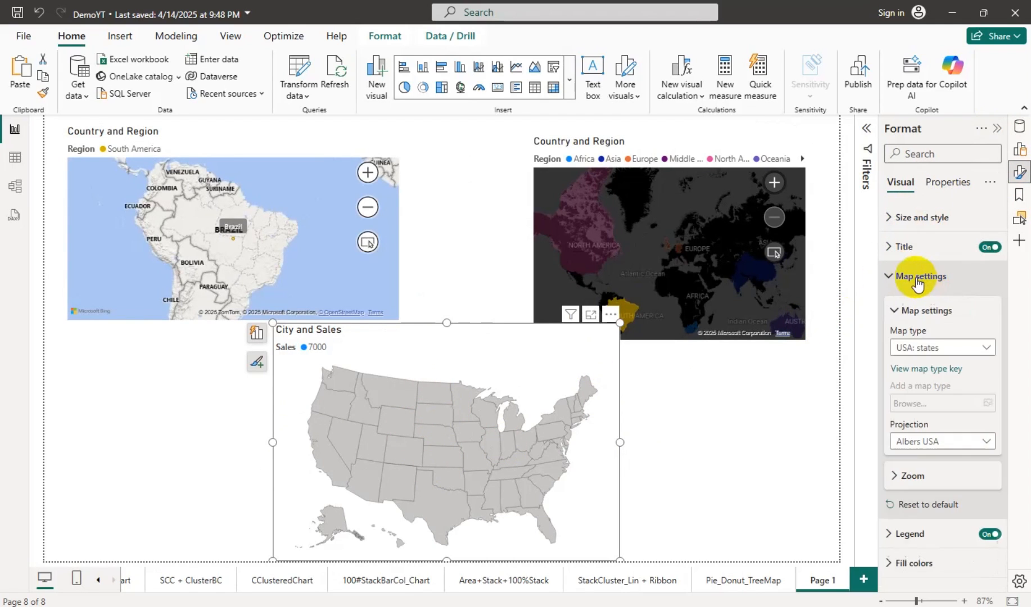
{"action": "left_click", "coordinate": [934, 349]}
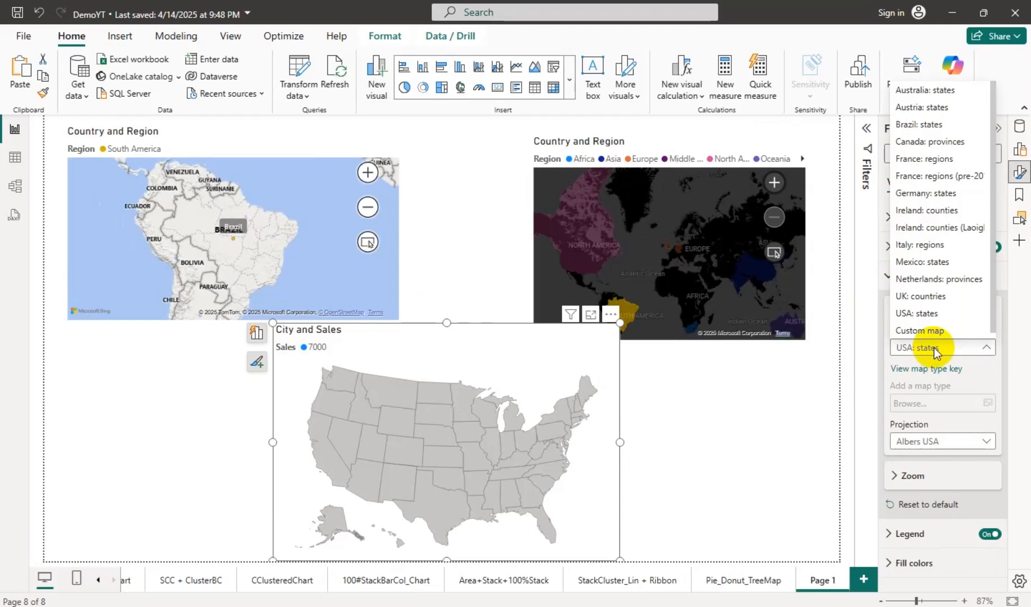
{"action": "left_click", "coordinate": [711, 461]}
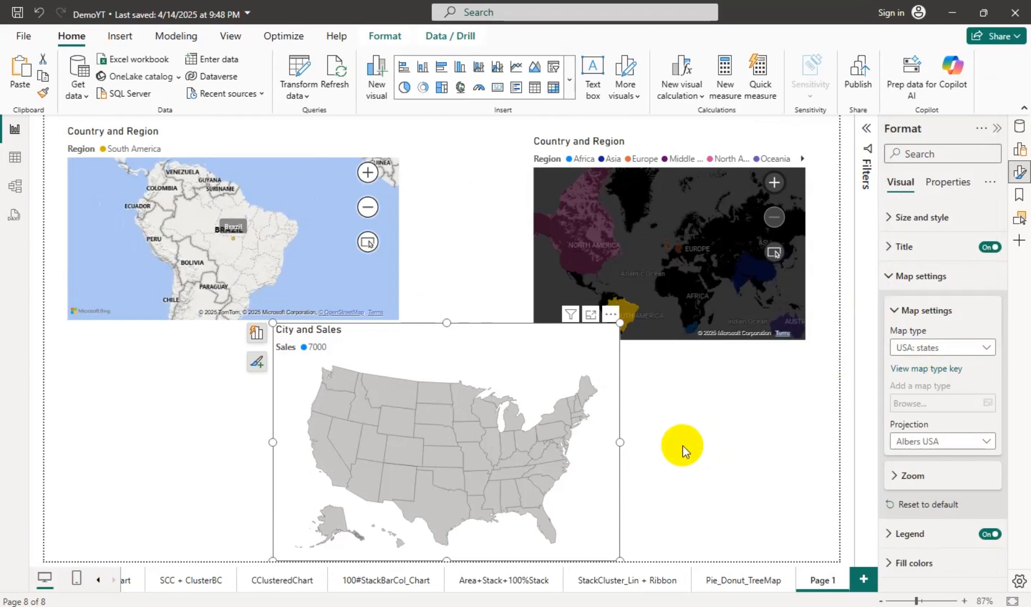
Switch to the Countries_Dataset workbook in Excel, check the listed countries against their cities, and return to Power BI.
{"action": "key", "text": "alt+Tab"}
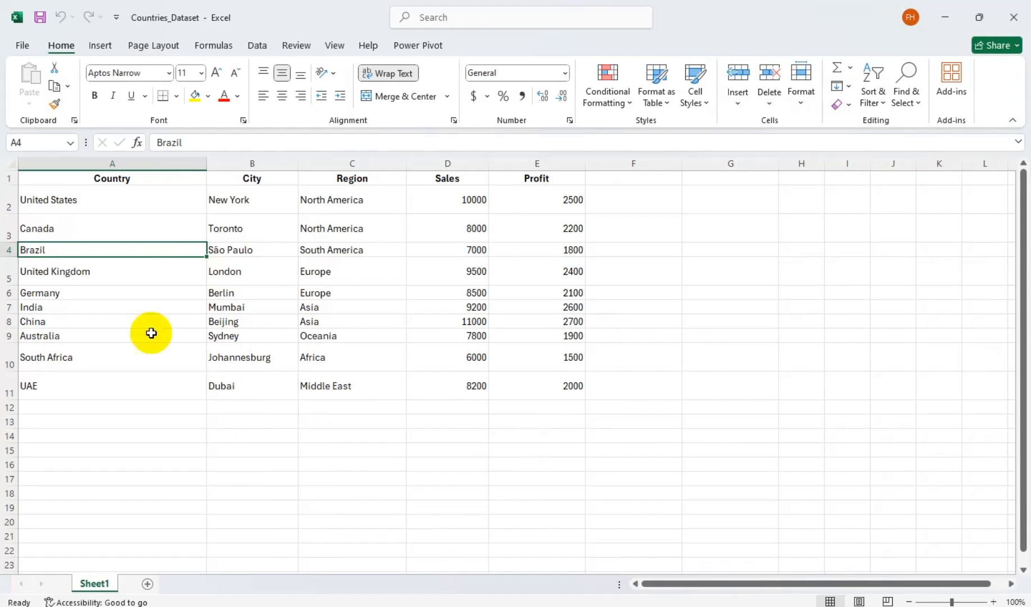
{"action": "left_click", "coordinate": [87, 204]}
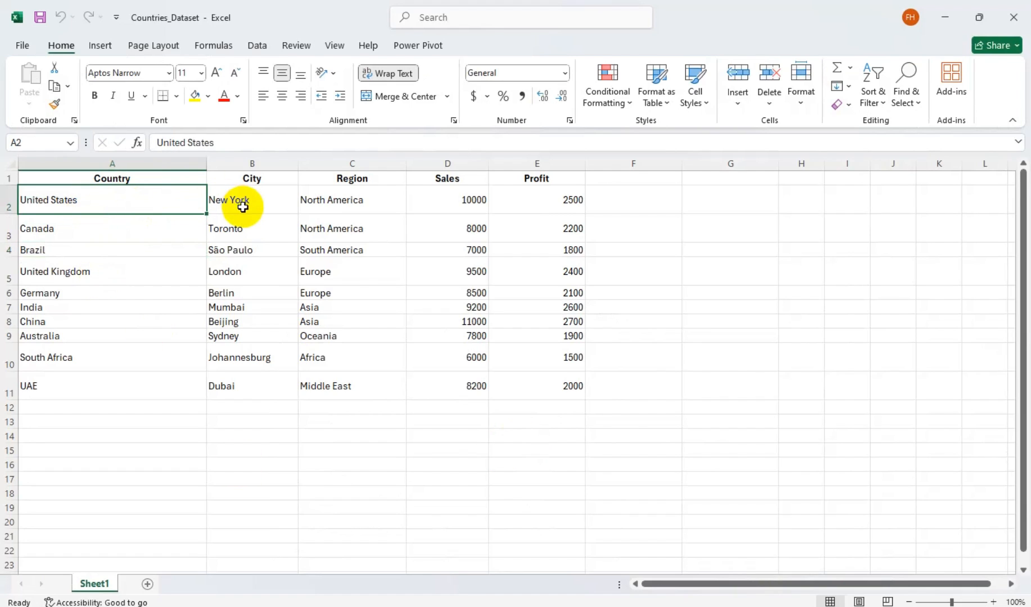
{"action": "left_click", "coordinate": [122, 318]}
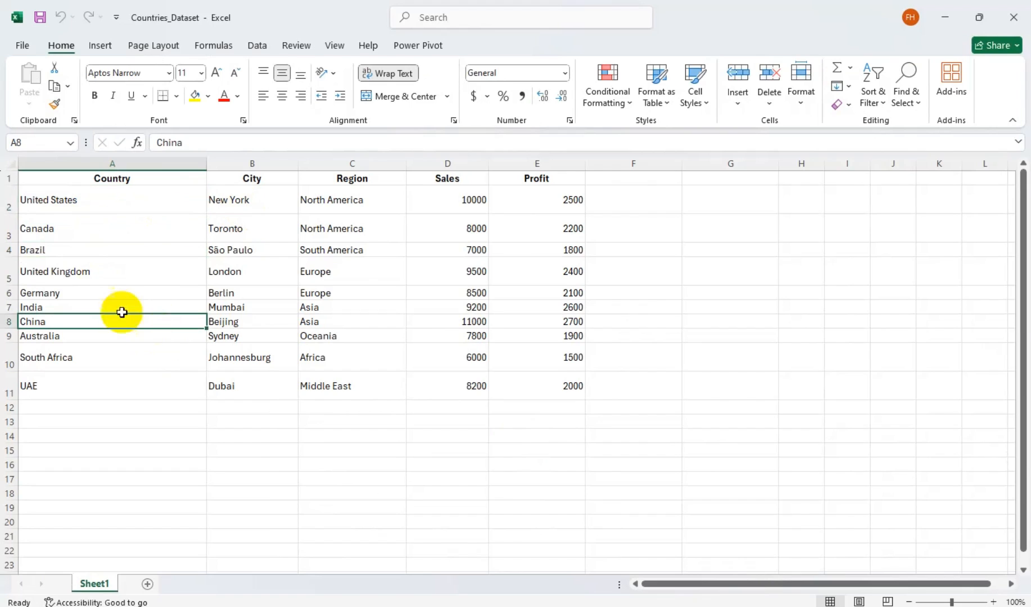
{"action": "left_click_drag", "start_coordinate": [80, 207], "coordinate": [78, 256]}
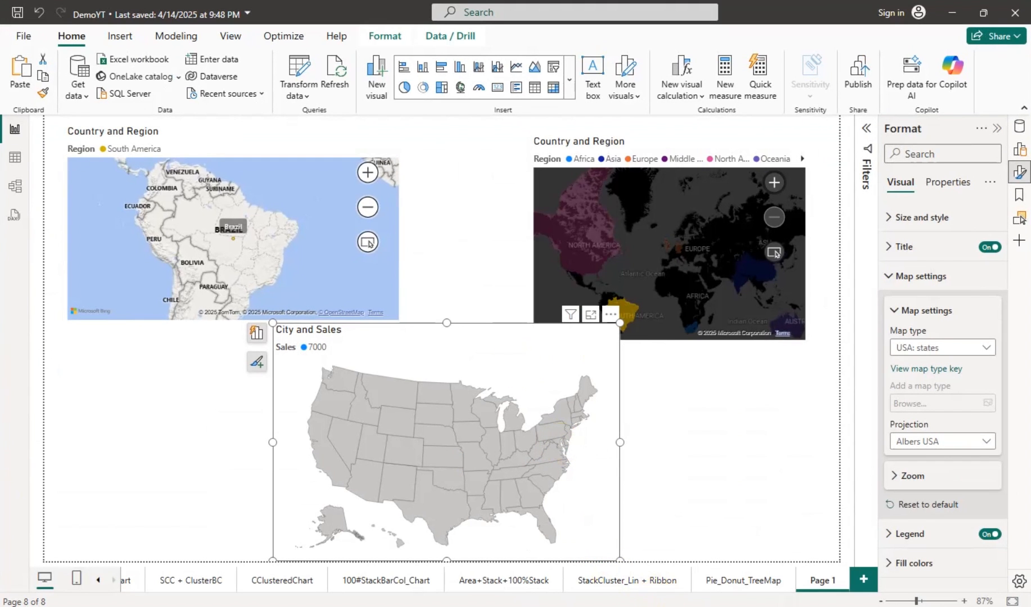
Try the UK: countries map type on the shape map and set it back to USA: states.
{"action": "left_click", "coordinate": [943, 347]}
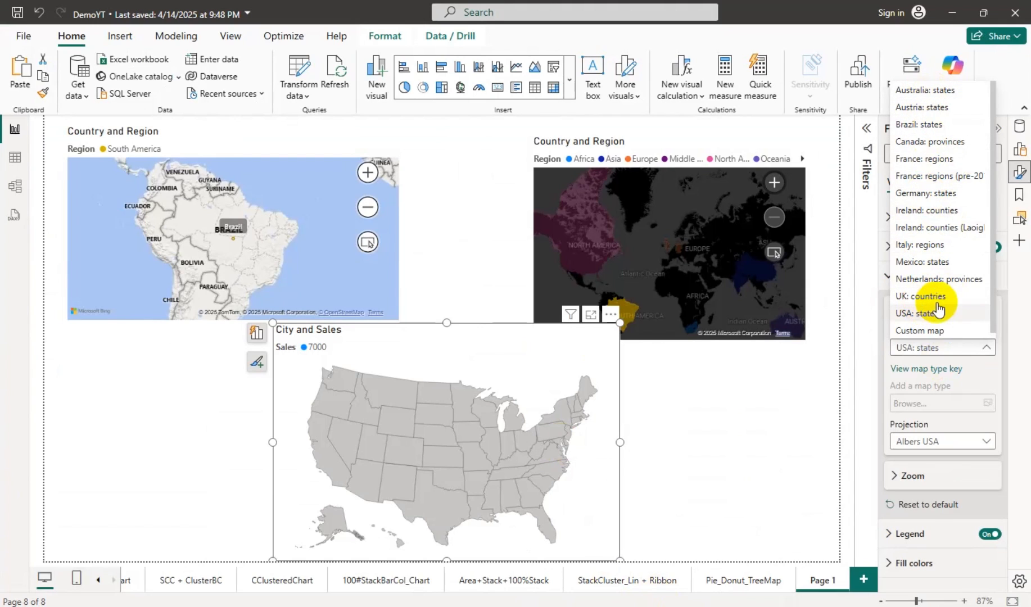
{"action": "left_click", "coordinate": [926, 321]}
{"action": "left_click", "coordinate": [924, 349]}
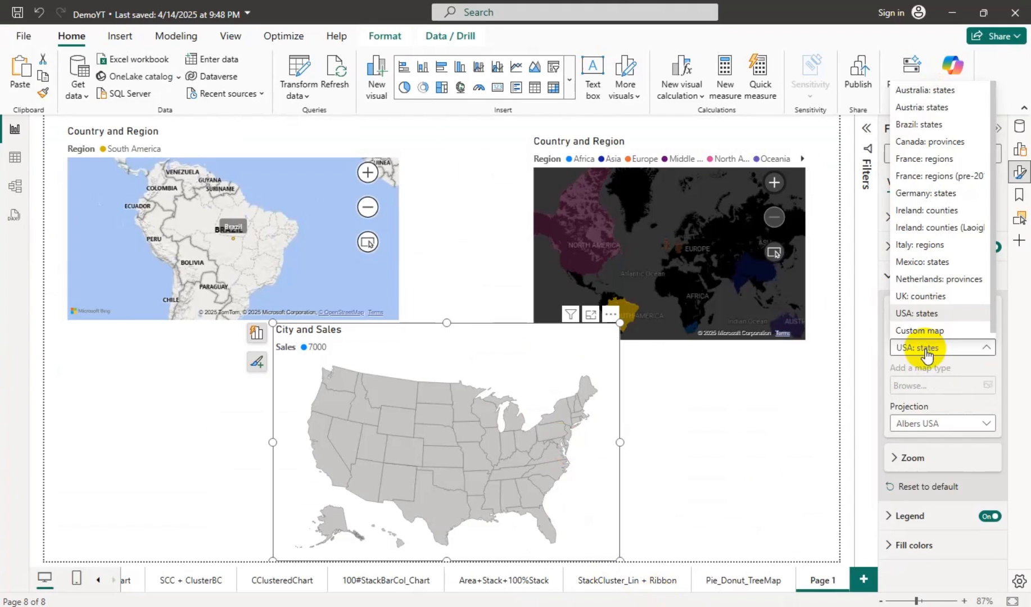
{"action": "left_click", "coordinate": [924, 297]}
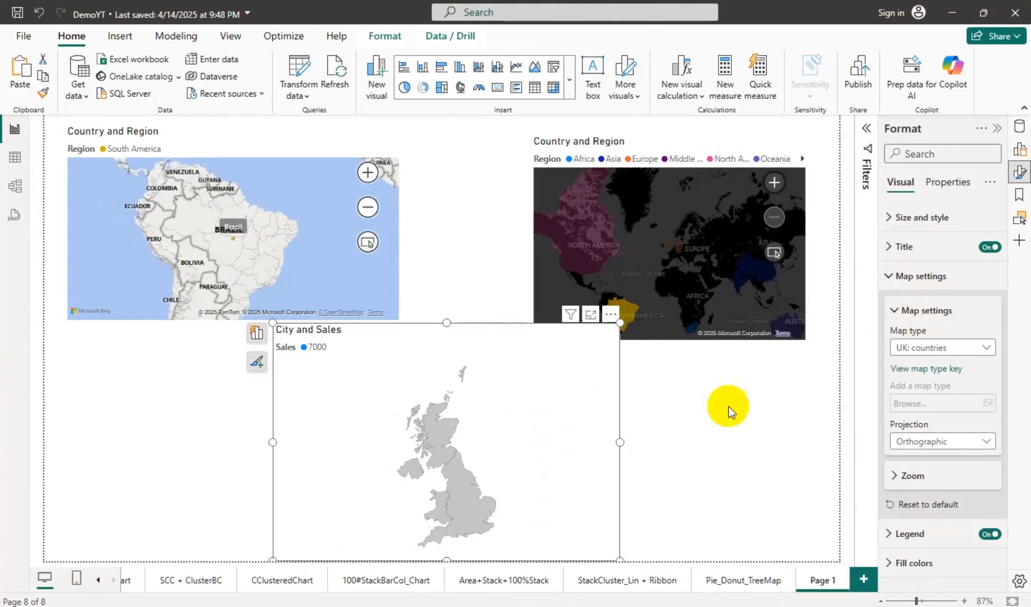
{"action": "left_click", "coordinate": [933, 347]}
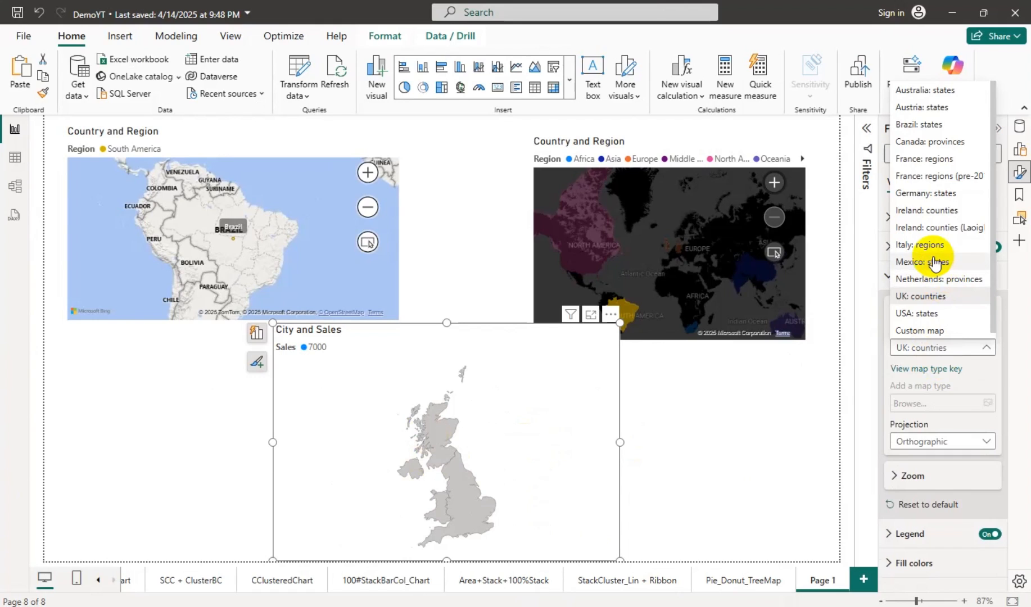
{"action": "left_click", "coordinate": [923, 314]}
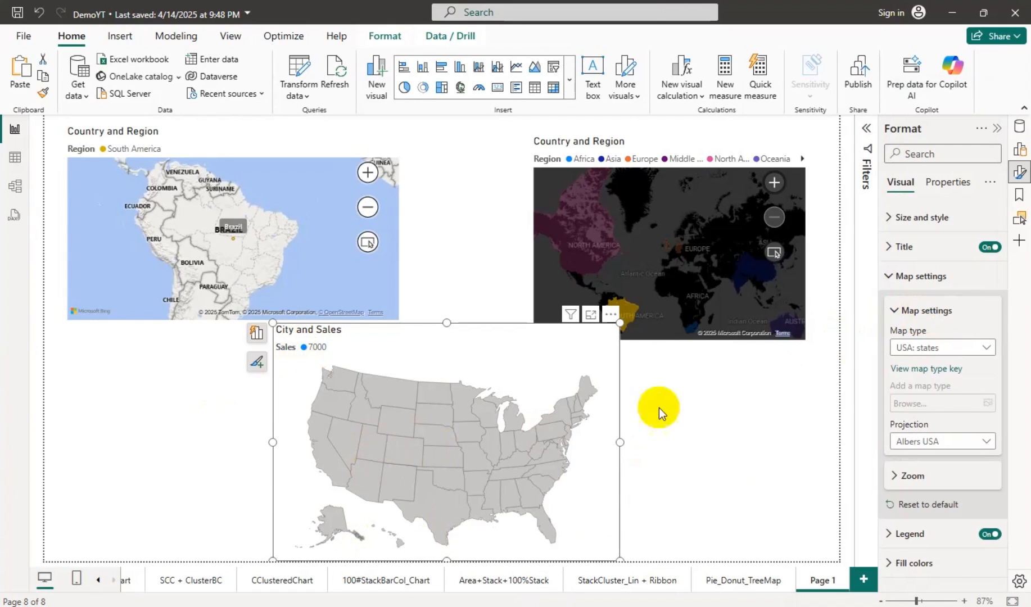
Try Region in place of Sales on the shape map, remove it, and add Sales as the color saturation.
{"action": "left_click", "coordinate": [948, 184]}
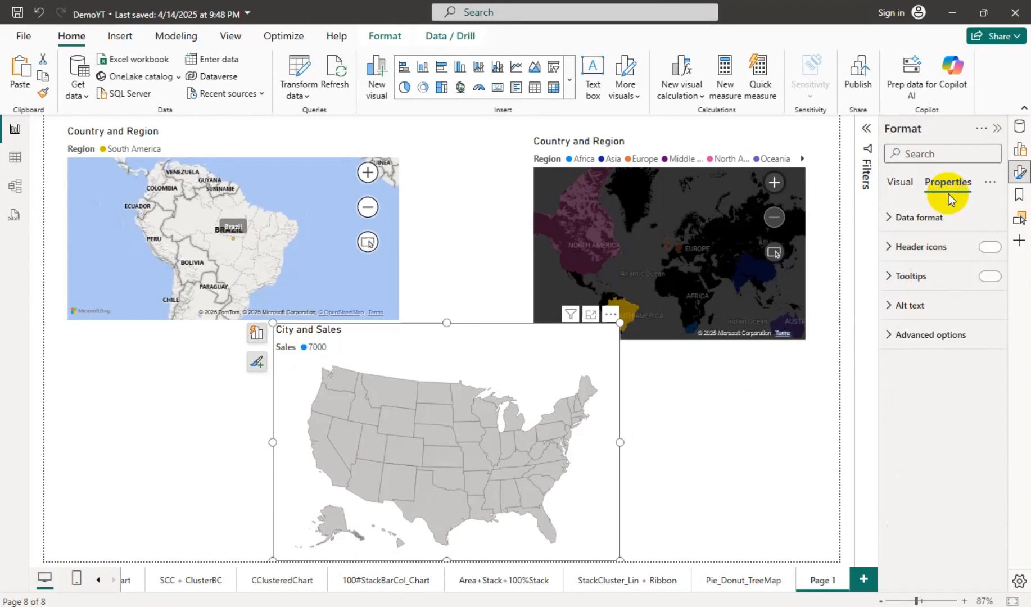
{"action": "left_click", "coordinate": [990, 181]}
{"action": "left_click", "coordinate": [1020, 126]}
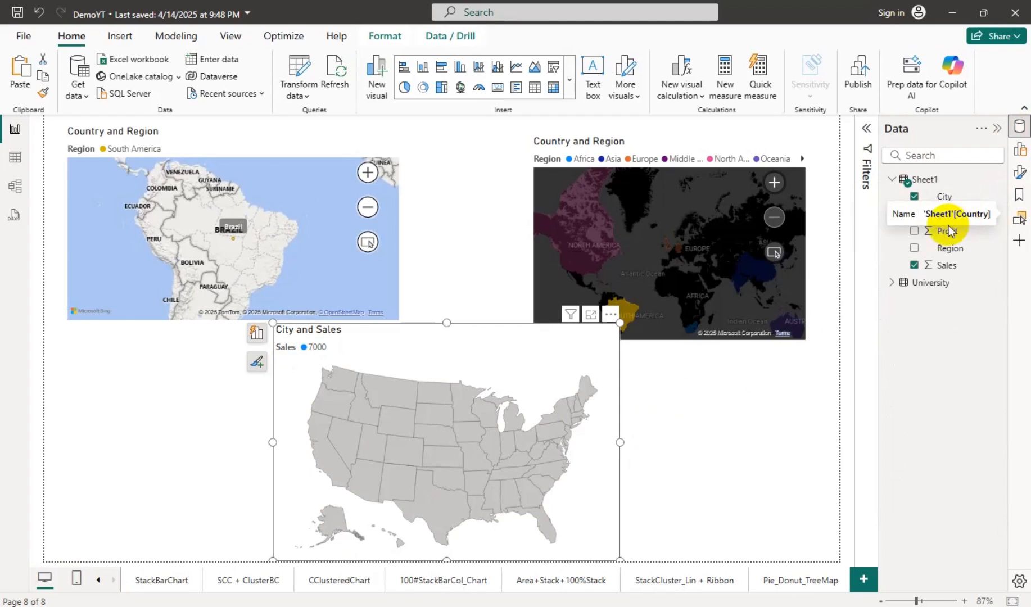
{"action": "left_click", "coordinate": [915, 249]}
{"action": "left_click", "coordinate": [915, 265]}
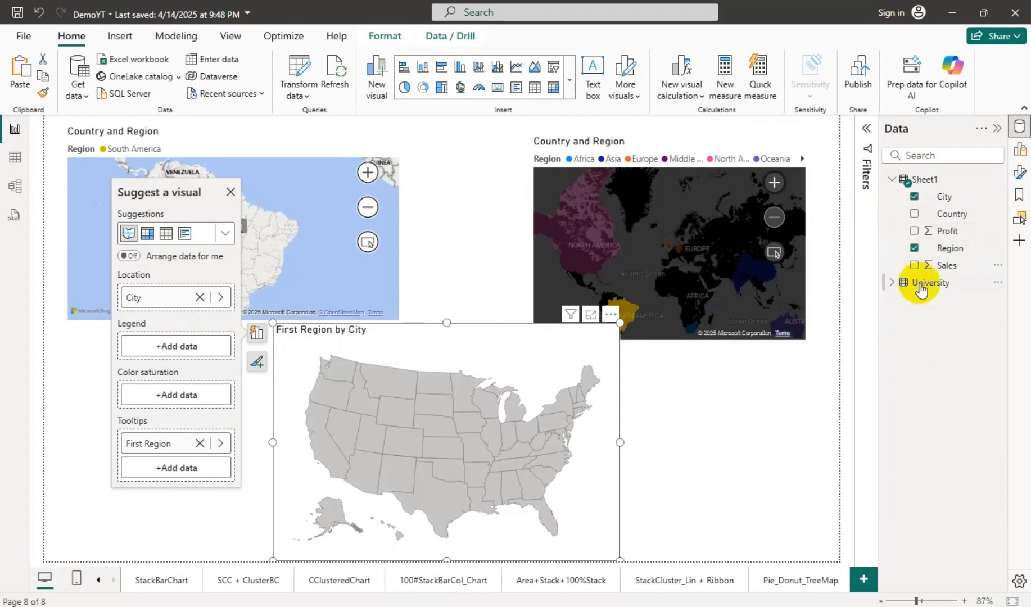
{"action": "left_click", "coordinate": [914, 248]}
{"action": "left_click", "coordinate": [914, 265]}
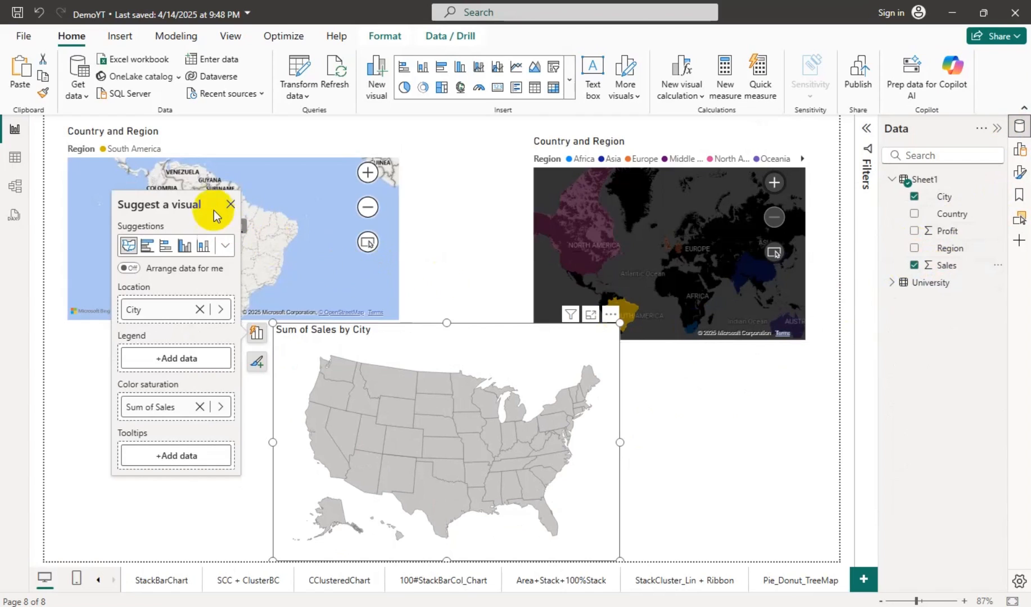
{"action": "left_click", "coordinate": [230, 205]}
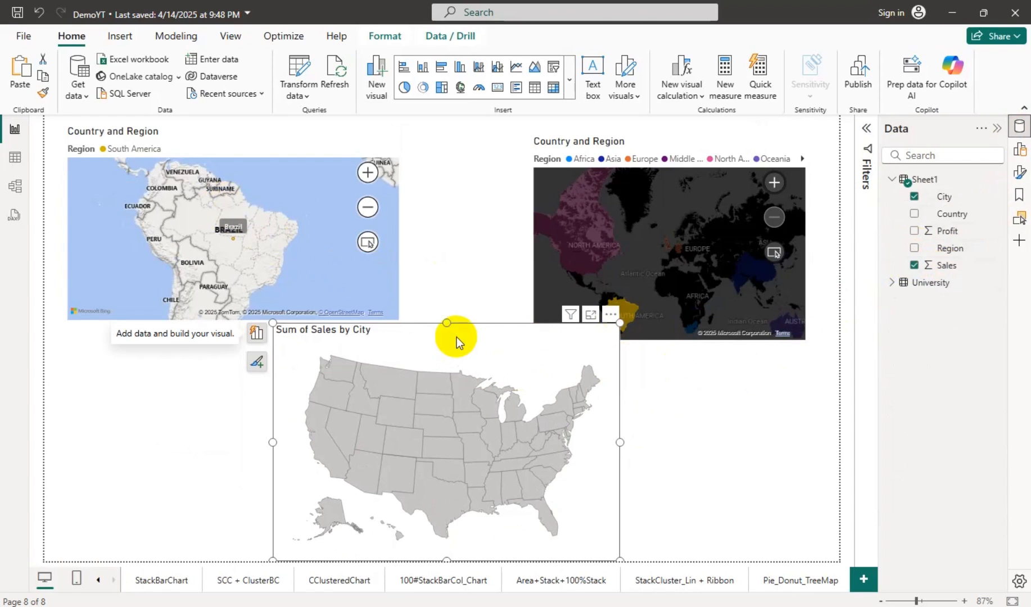
Review the shape map's field assignments and switch to the browser showing the YouTube channel's playlists.
{"action": "left_click", "coordinate": [1019, 150]}
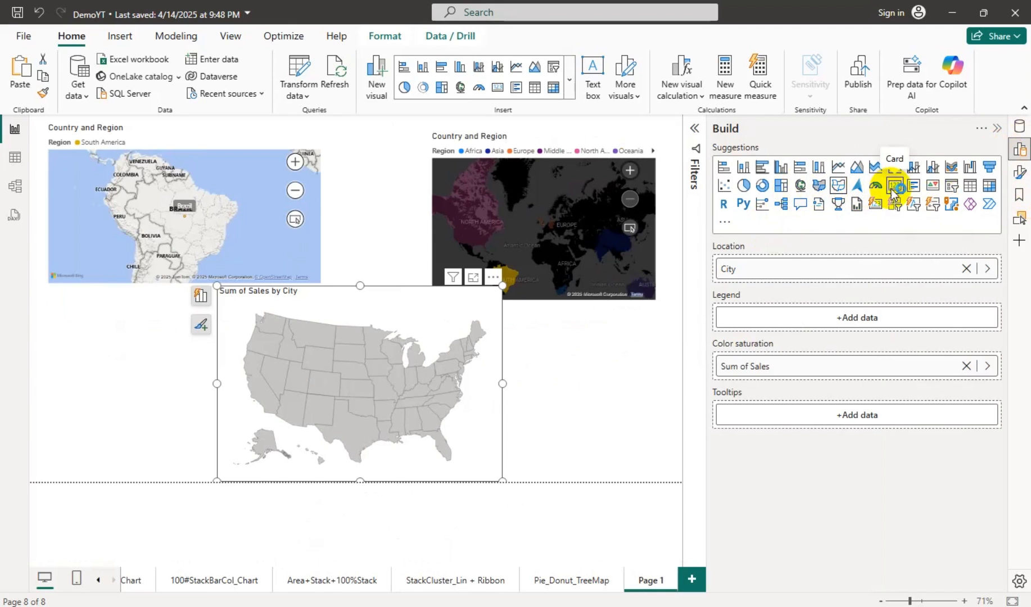
{"action": "left_click", "coordinate": [585, 606]}
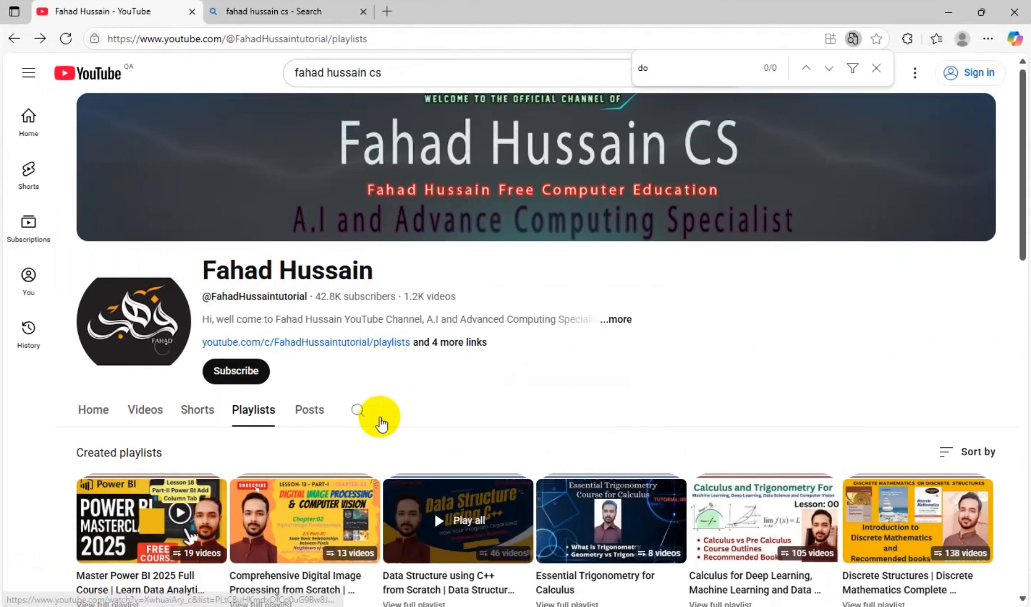